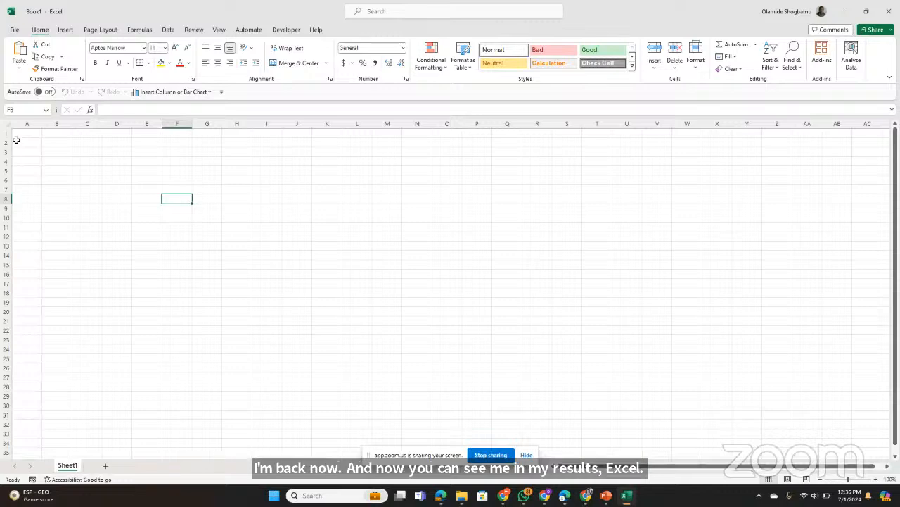
# Switch to the Zoom meeting, mute the microphone while checking the chat for the shared AI-ED1.csv file, and unmute it
pyautogui.click(15, 136)
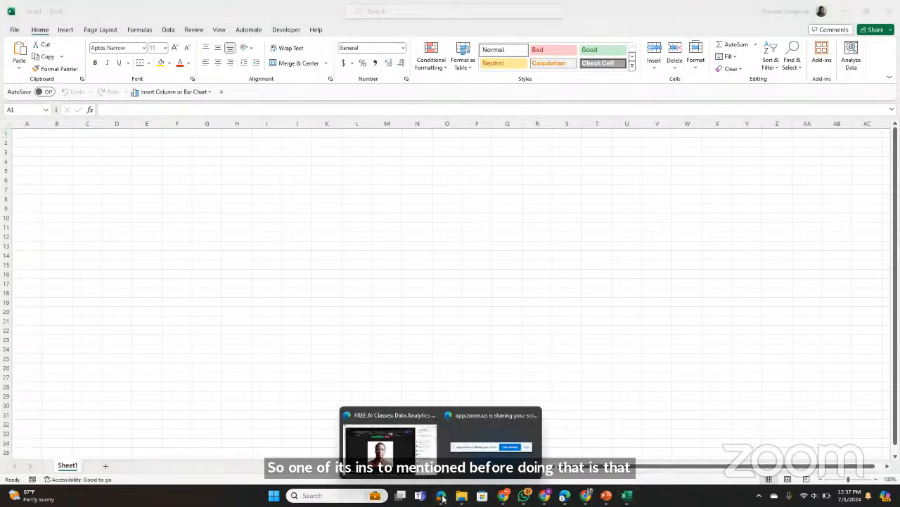
pyautogui.click(391, 439)
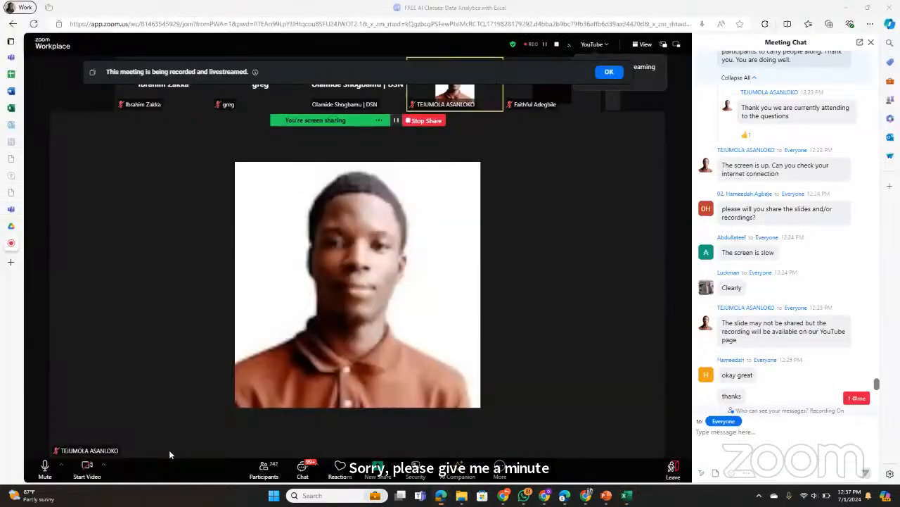
pyautogui.click(45, 470)
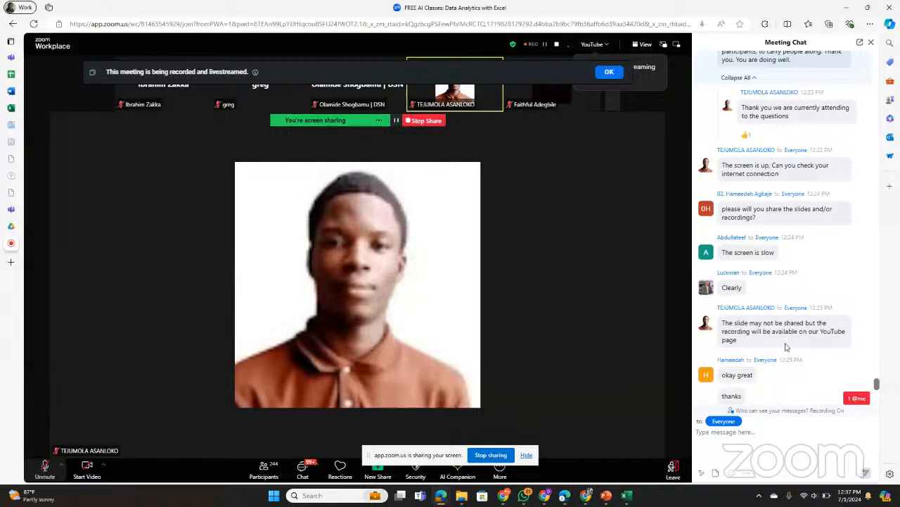
pyautogui.scroll(-15, 805, 347)
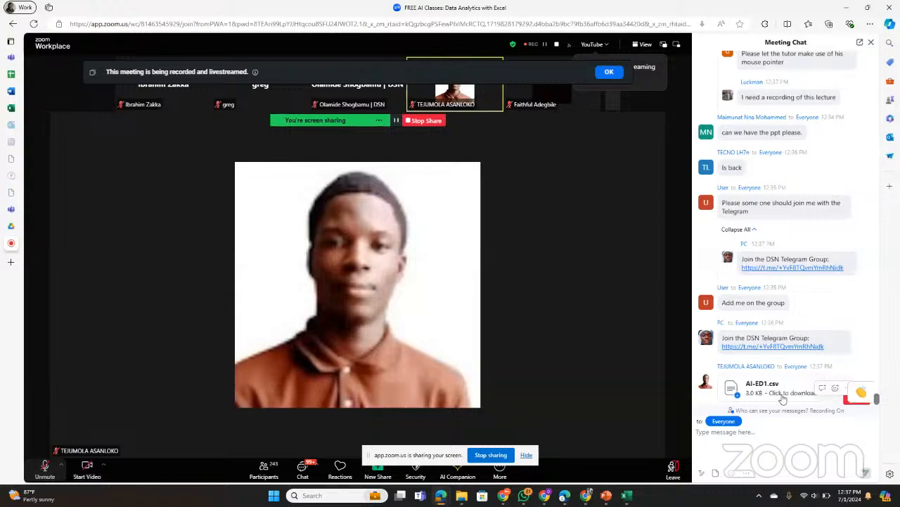
pyautogui.click(42, 467)
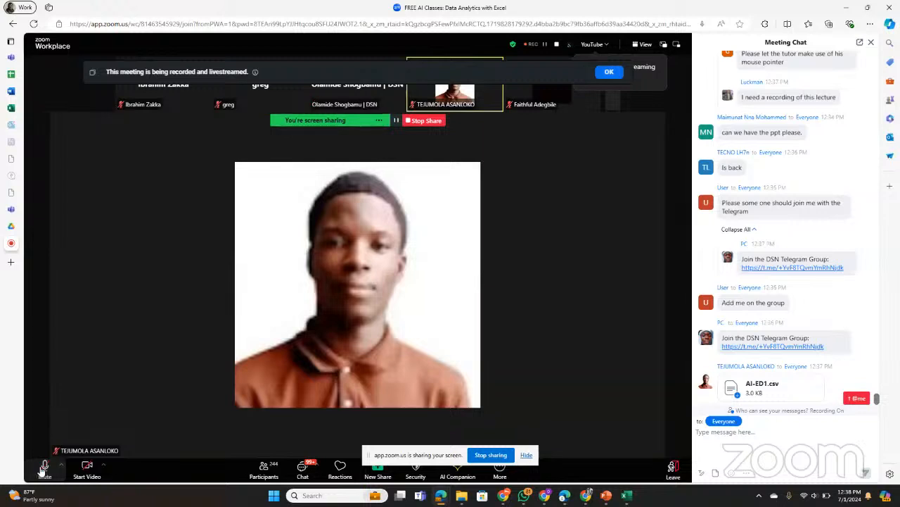
# Switch back to the blank Book1 workbook in Excel and enlarge the screen with Magnifier
pyautogui.click(628, 496)
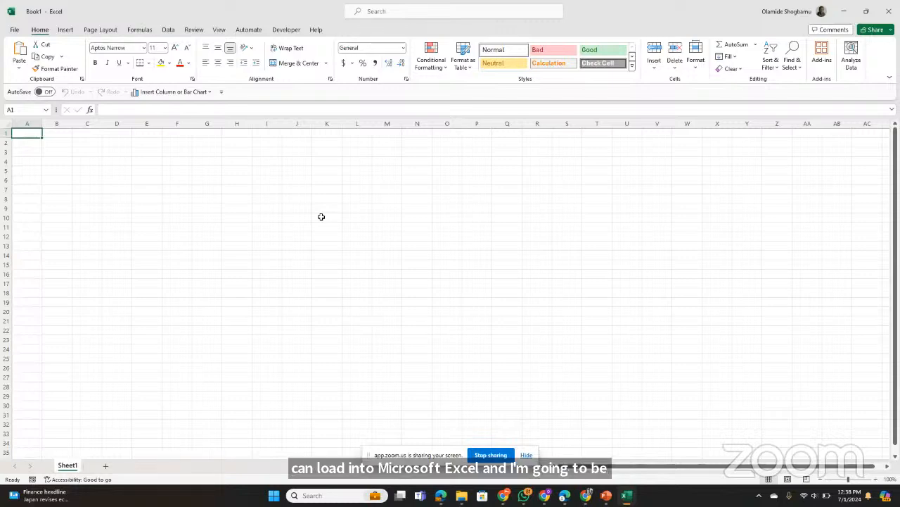
pyautogui.press('super+plus')
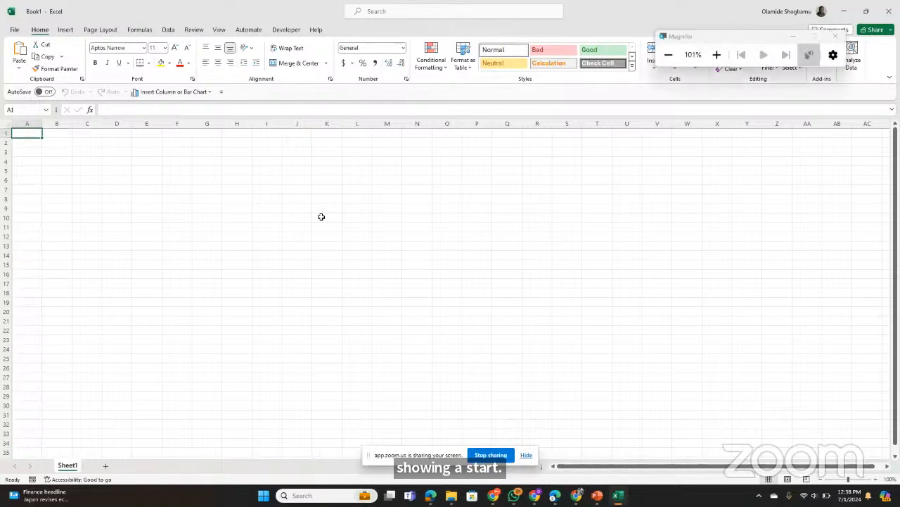
pyautogui.press('super+plus')
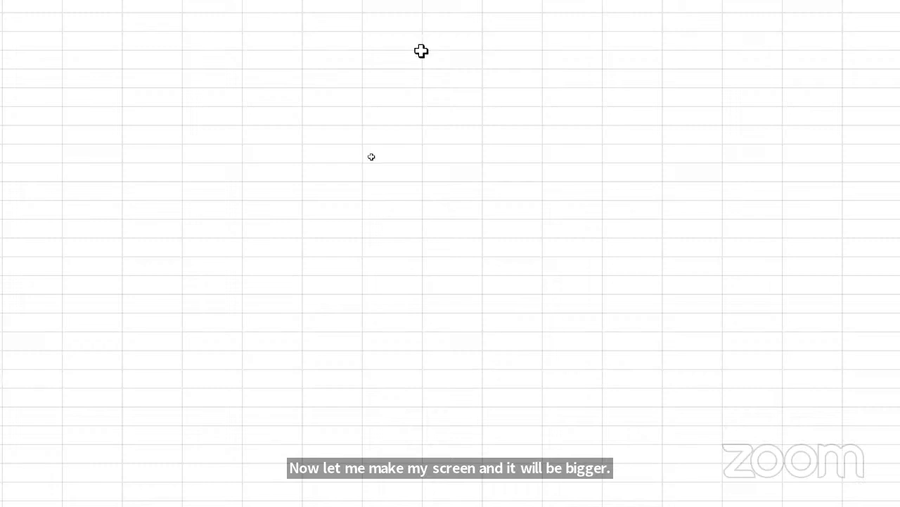
pyautogui.scroll(-1, 381, 25)
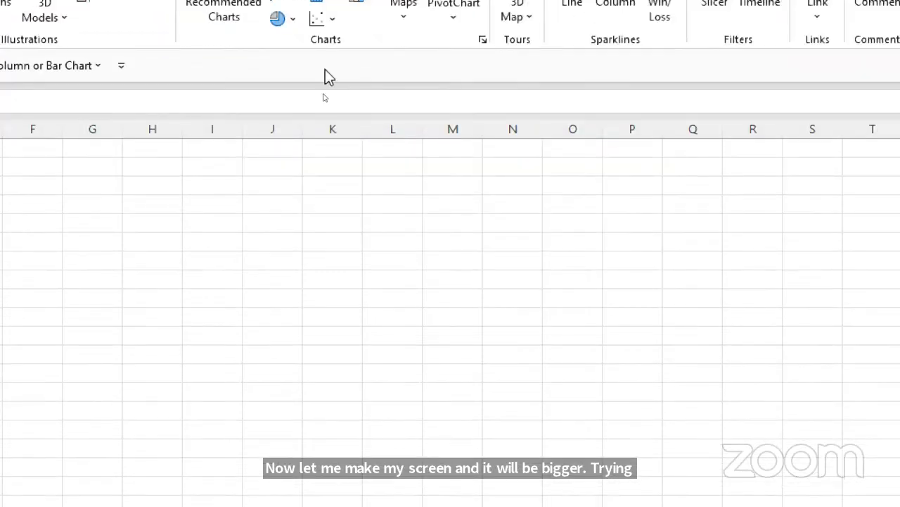
pyautogui.scroll(-7, 326, 76)
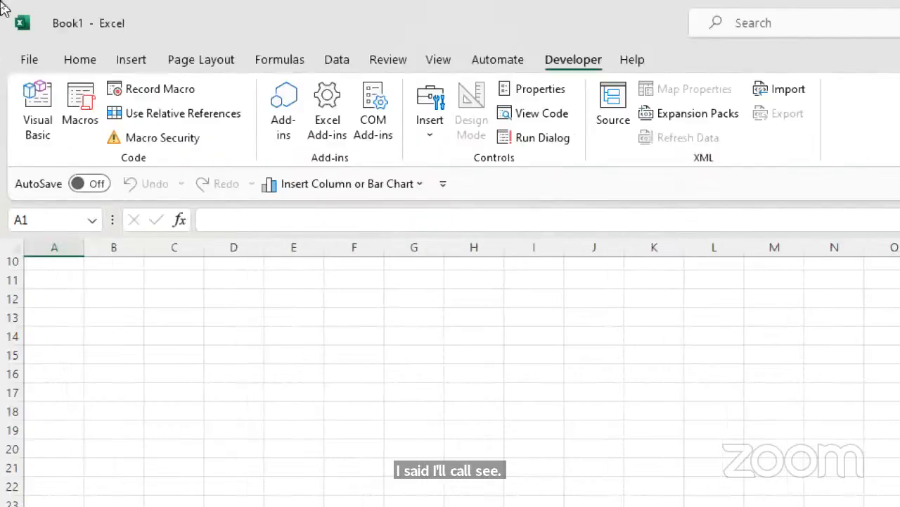
# Examine the available import sources for files, databases, Azure, Power Platform and other sources
pyautogui.click(338, 70)
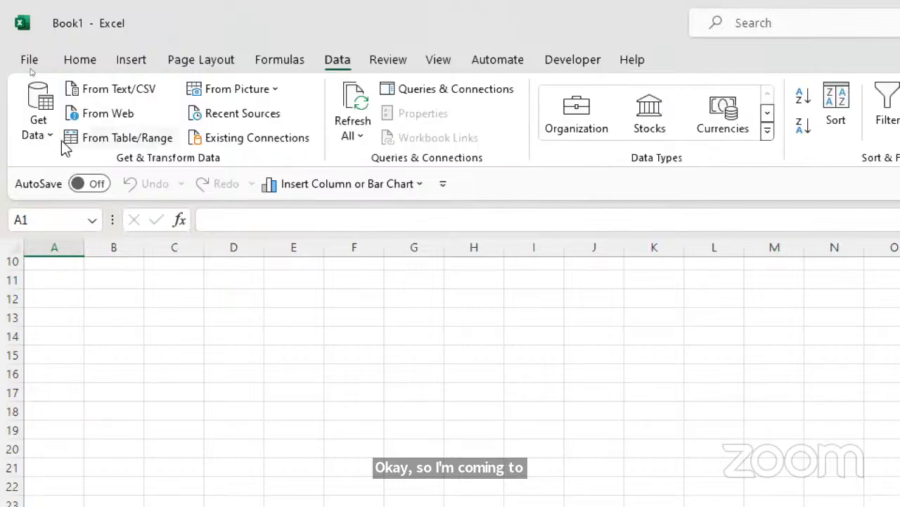
pyautogui.click(55, 139)
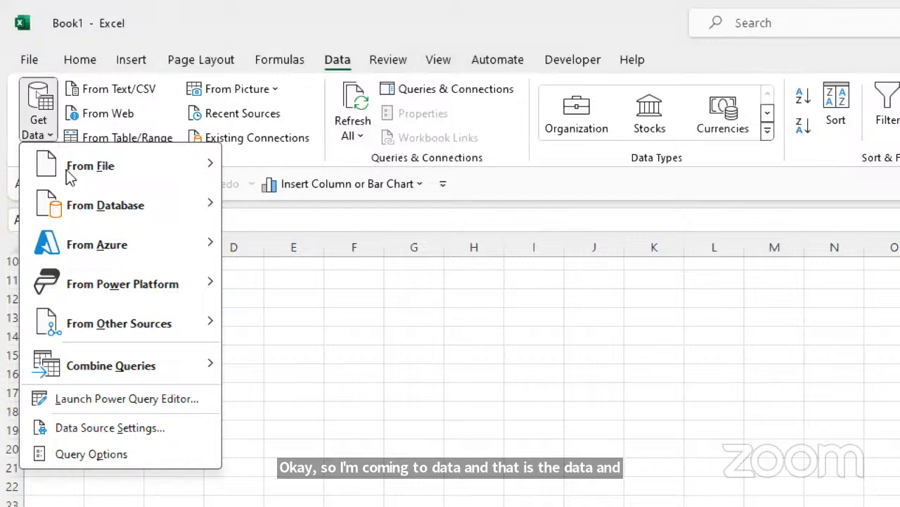
pyautogui.moveTo(70, 173)
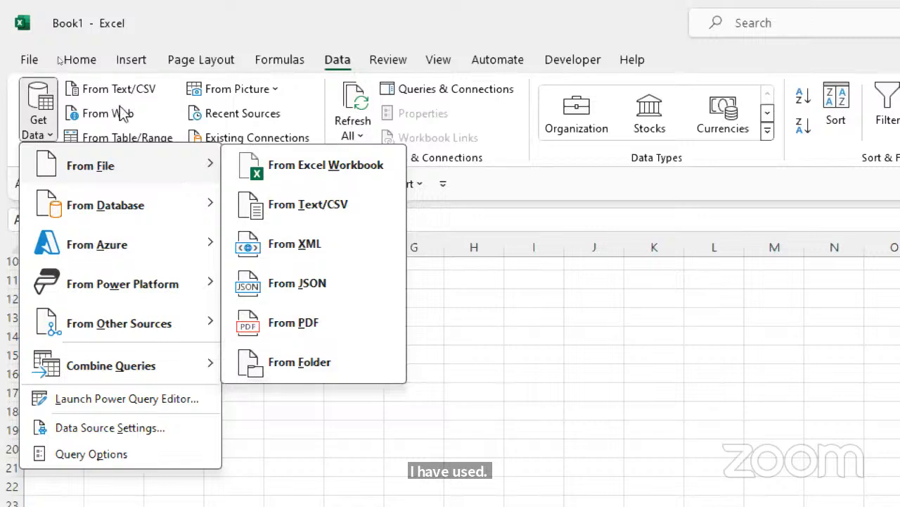
pyautogui.moveTo(95, 215)
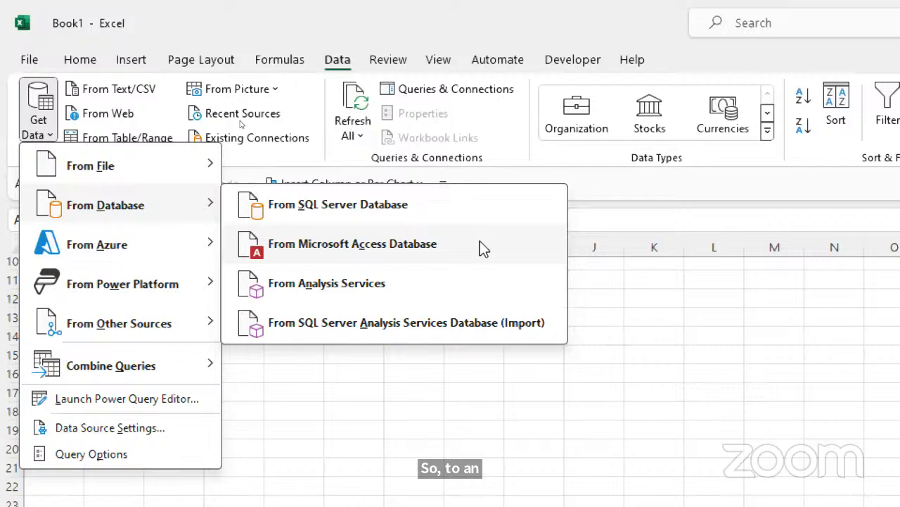
pyautogui.moveTo(145, 235)
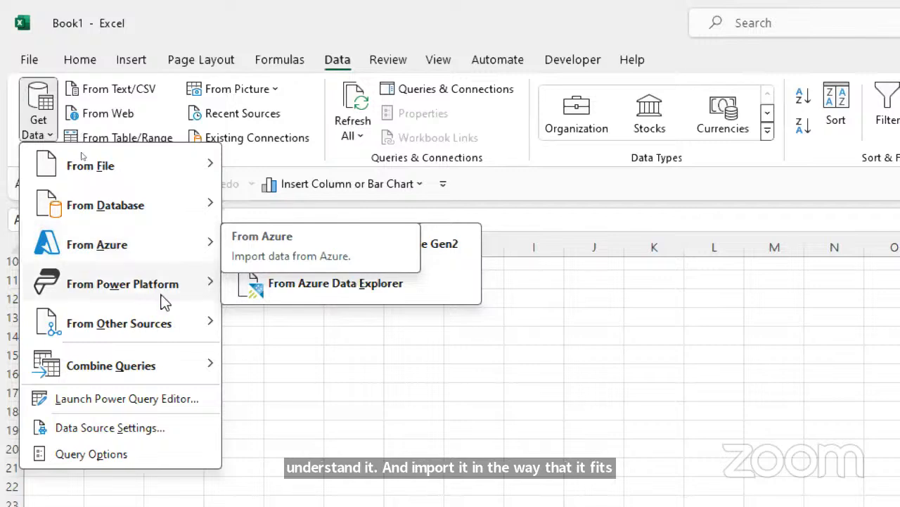
pyautogui.moveTo(153, 287)
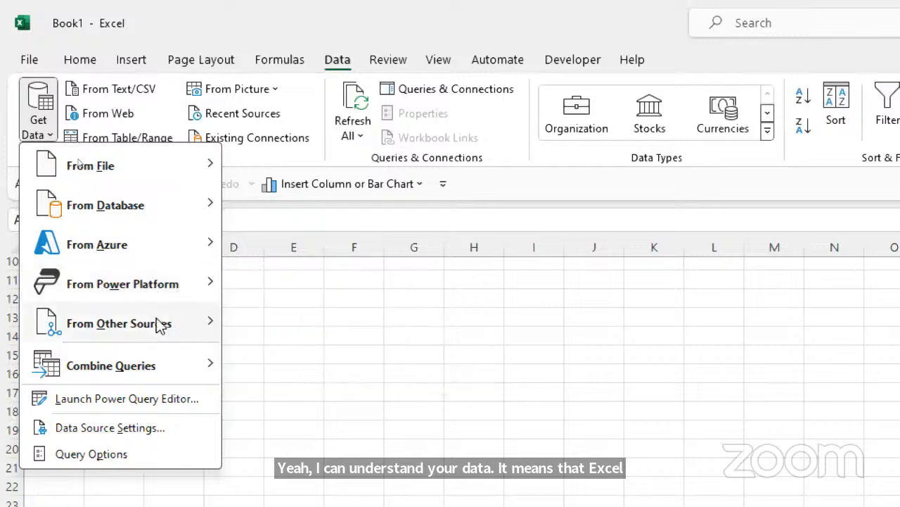
pyautogui.moveTo(161, 325)
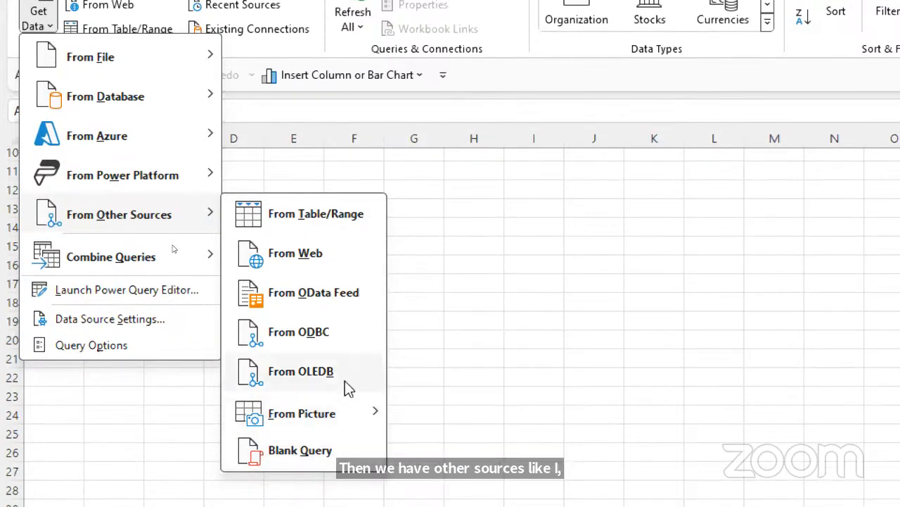
pyautogui.moveTo(348, 422)
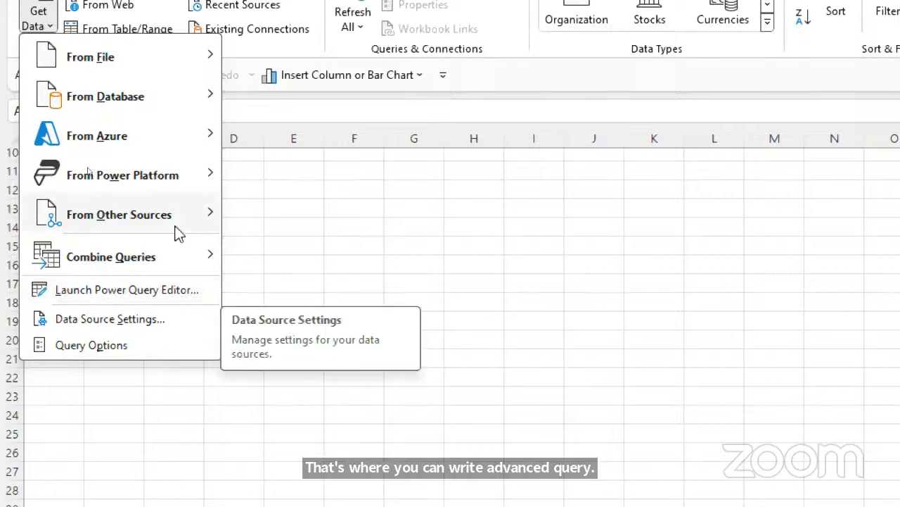
pyautogui.moveTo(172, 227)
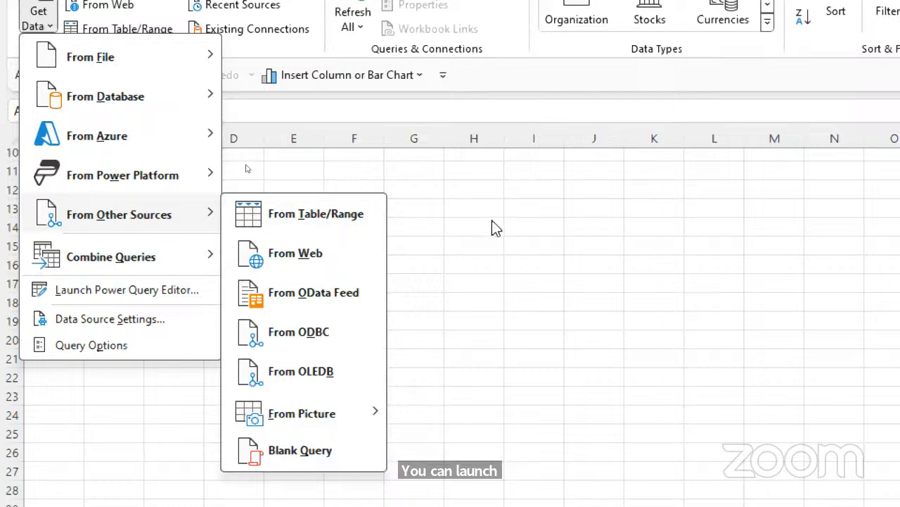
pyautogui.click(424, 232)
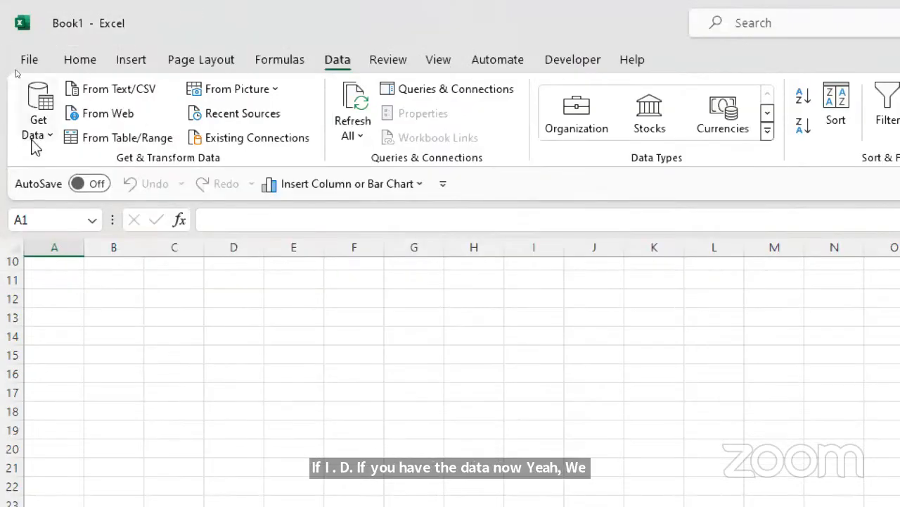
# Import the AI-ED1 CSV file from the Documents folder and load it into the workbook as a table
pyautogui.click(32, 139)
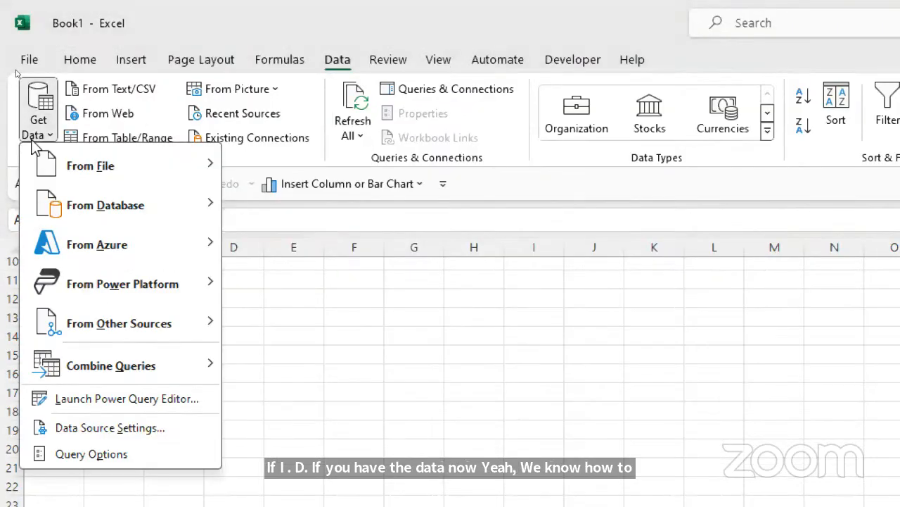
pyautogui.moveTo(104, 176)
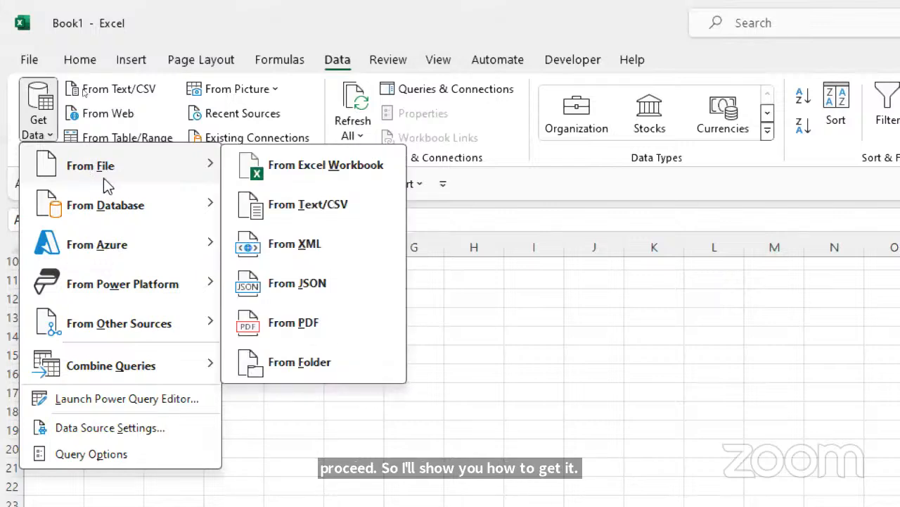
pyautogui.click(363, 204)
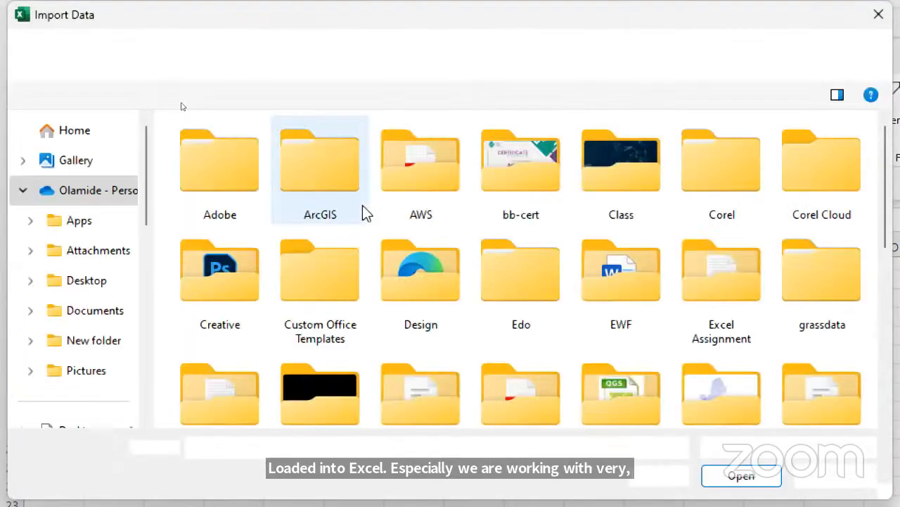
pyautogui.scroll(-6, 374, 338)
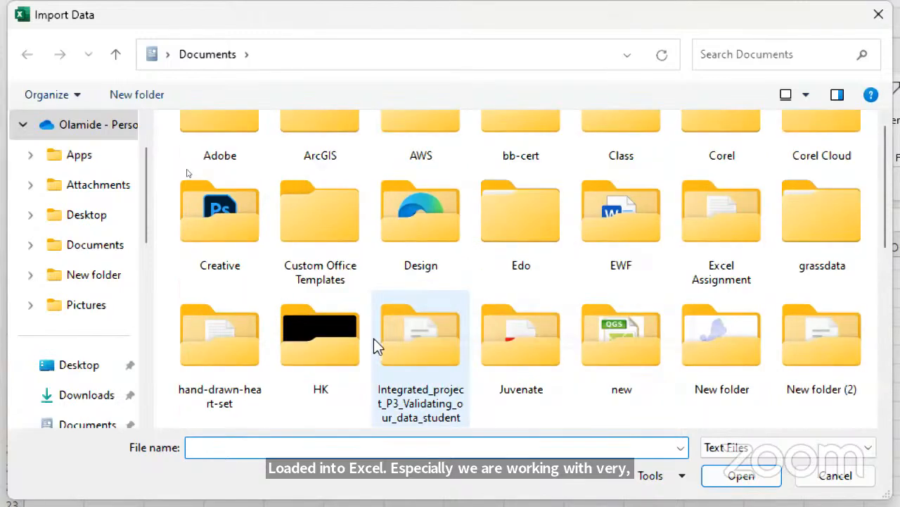
pyautogui.scroll(1, 373, 339)
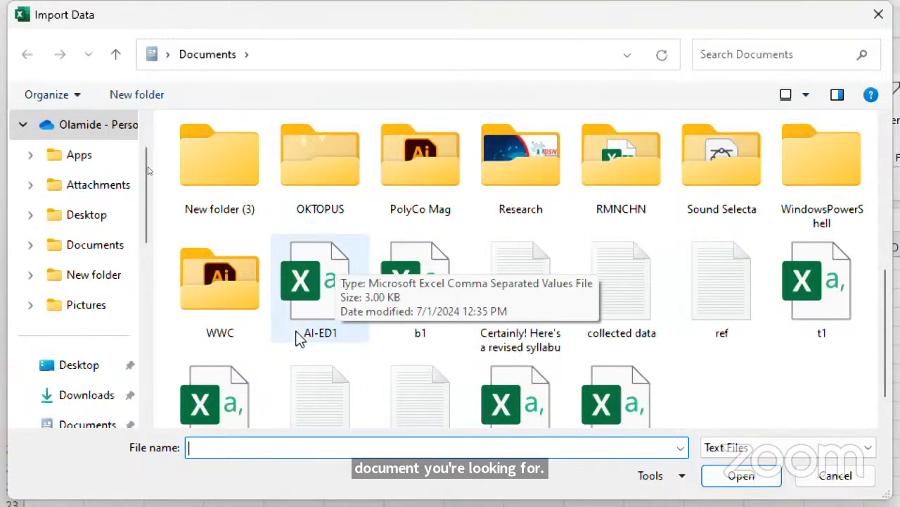
pyautogui.click(312, 286)
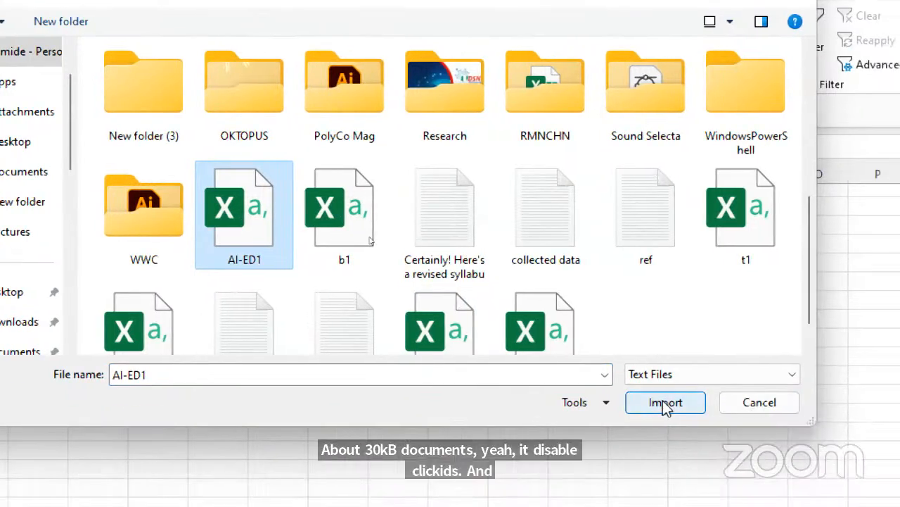
pyautogui.click(681, 424)
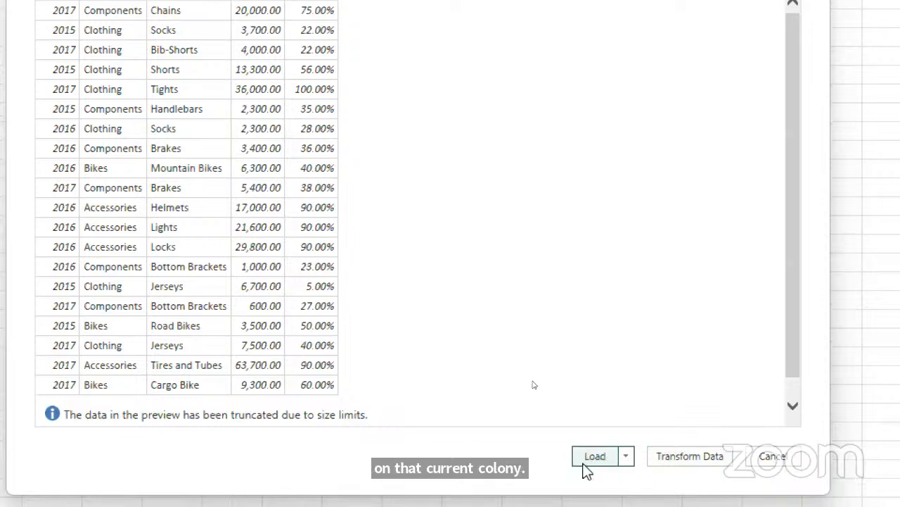
pyautogui.click(584, 463)
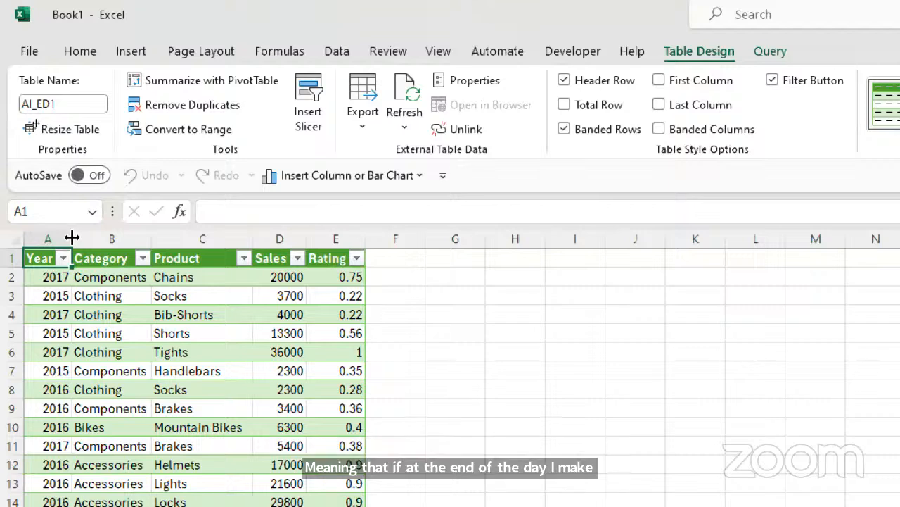
# Widen the Year, Category, Product, Sales and Rating columns of the imported table
pyautogui.moveTo(72, 238); pyautogui.dragTo(95, 244)
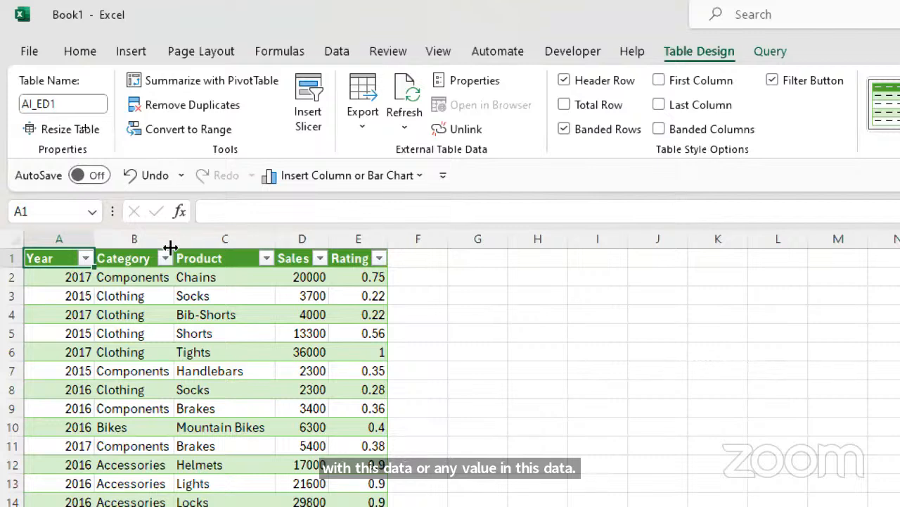
pyautogui.moveTo(177, 239); pyautogui.dragTo(249, 240)
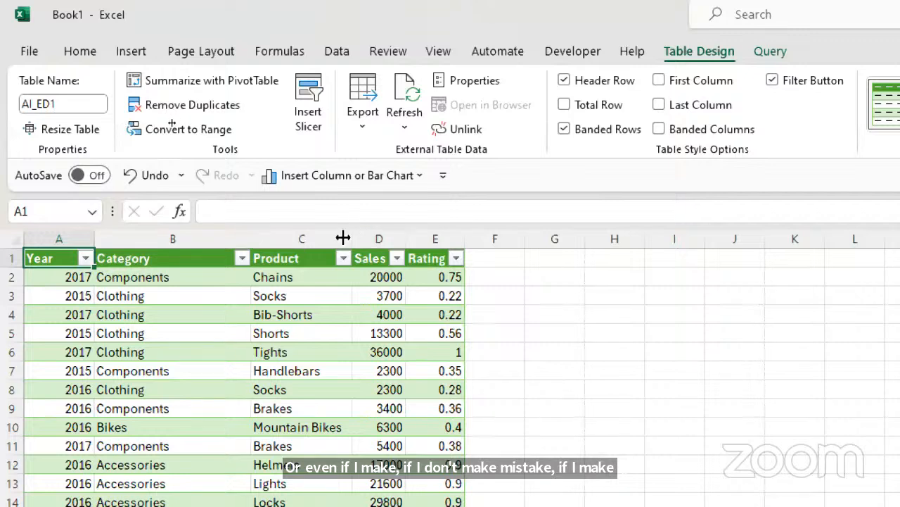
pyautogui.moveTo(353, 238); pyautogui.dragTo(392, 240)
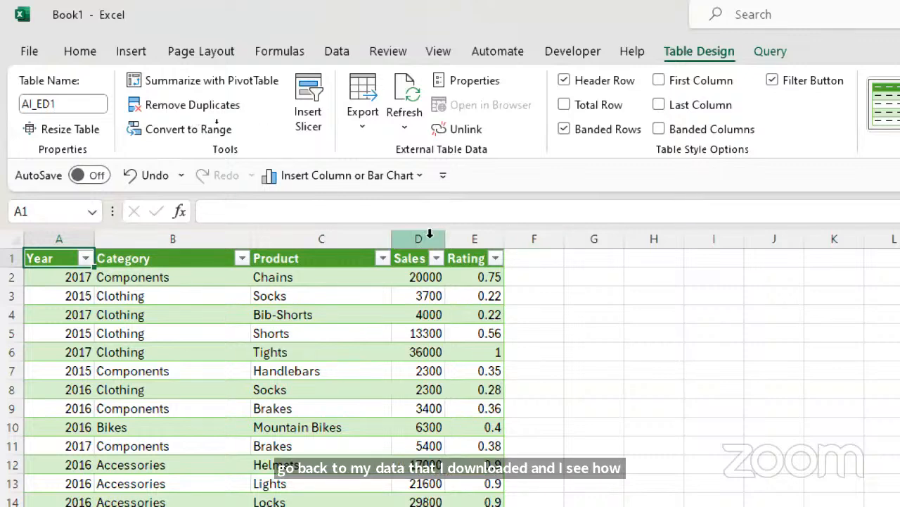
pyautogui.moveTo(443, 241); pyautogui.dragTo(486, 241)
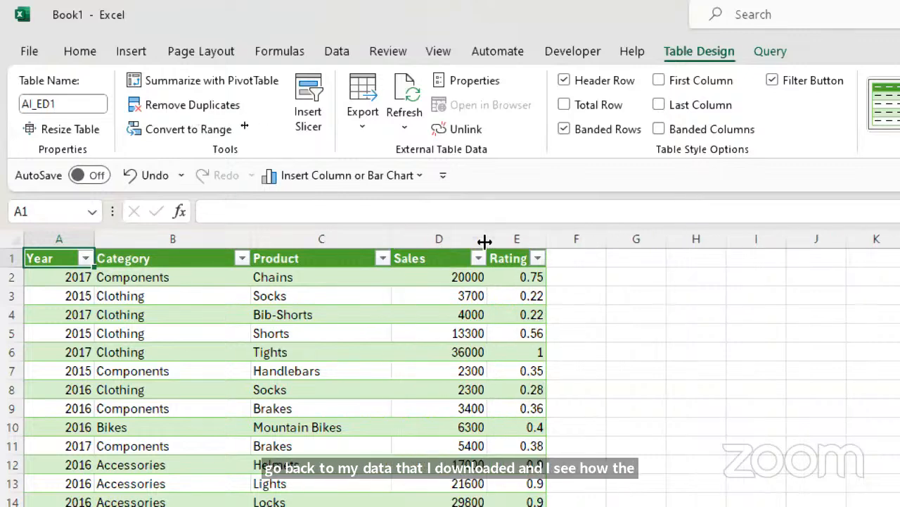
pyautogui.moveTo(545, 239); pyautogui.dragTo(589, 241)
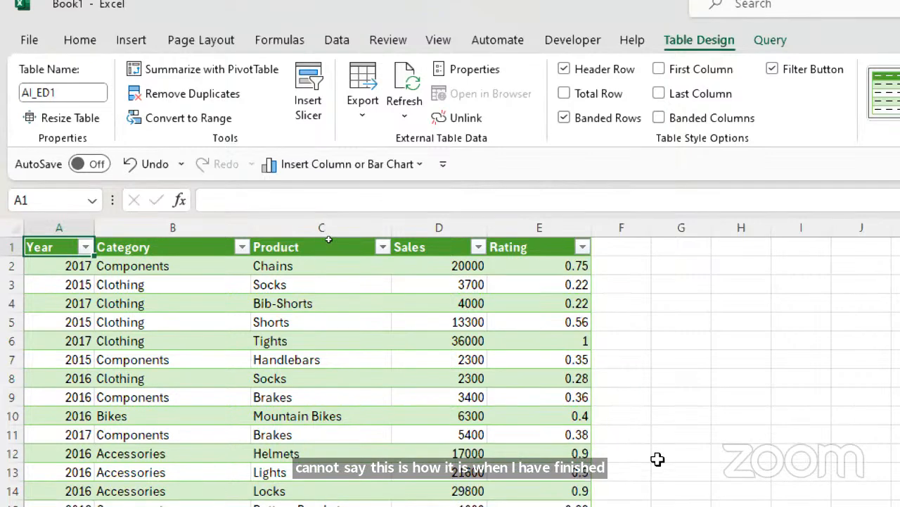
pyautogui.moveTo(657, 458); pyautogui.dragTo(659, 491)
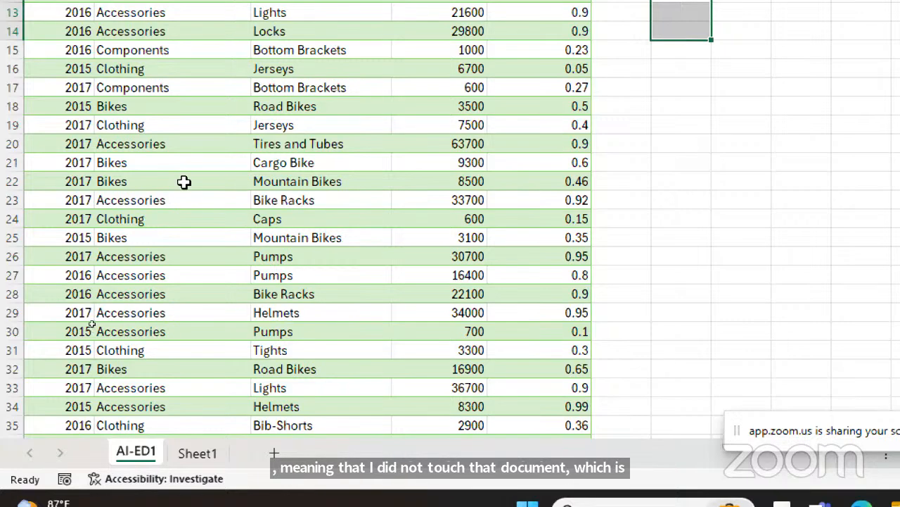
pyautogui.scroll(-1, 251, 173)
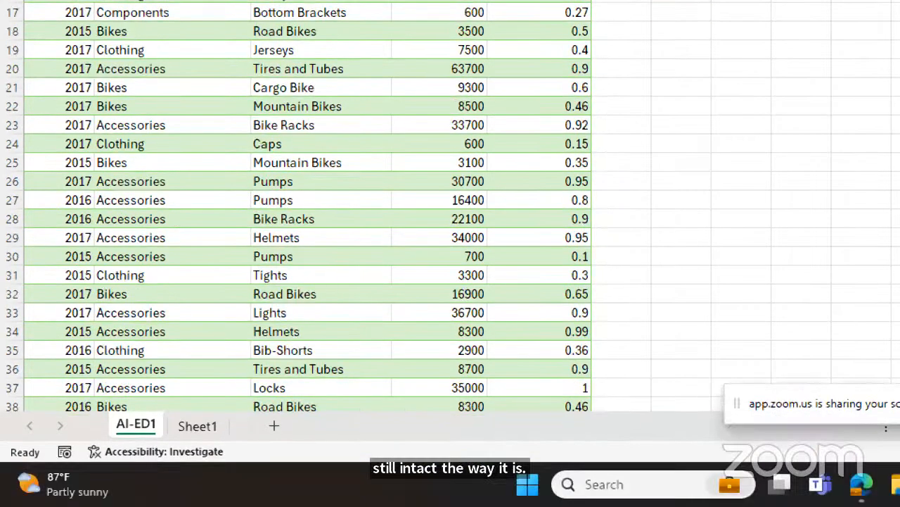
# Look through the rows of the imported table, return to its header row and inspect the Rating values
pyautogui.click(145, 406)
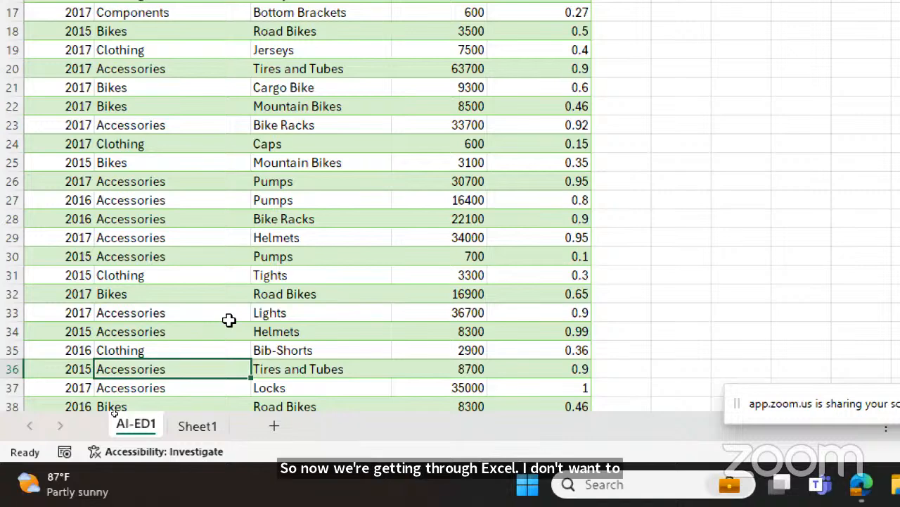
pyautogui.scroll(-11, 229, 321)
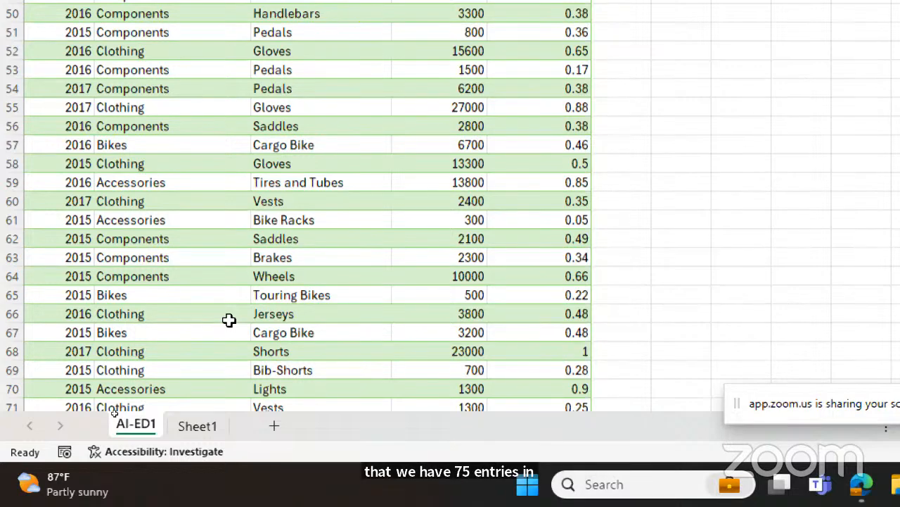
pyautogui.hotkey('ctrl', 'Up')
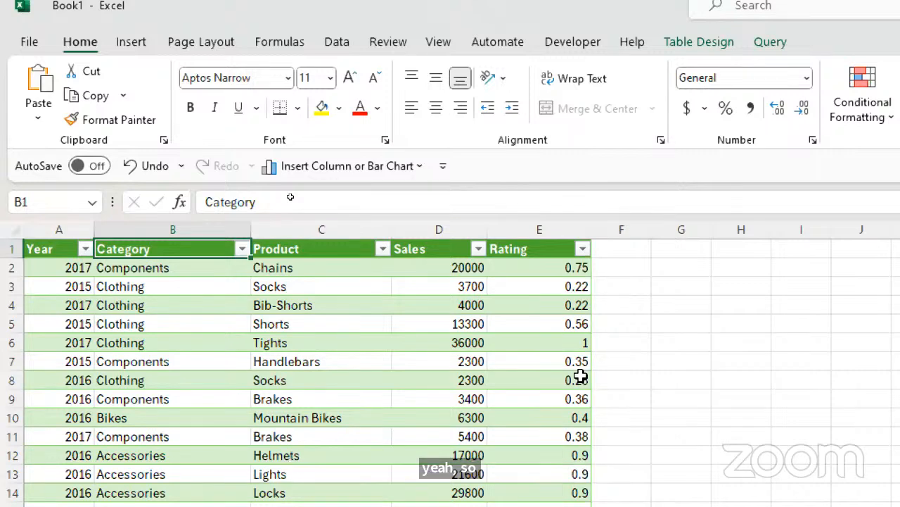
pyautogui.click(538, 307)
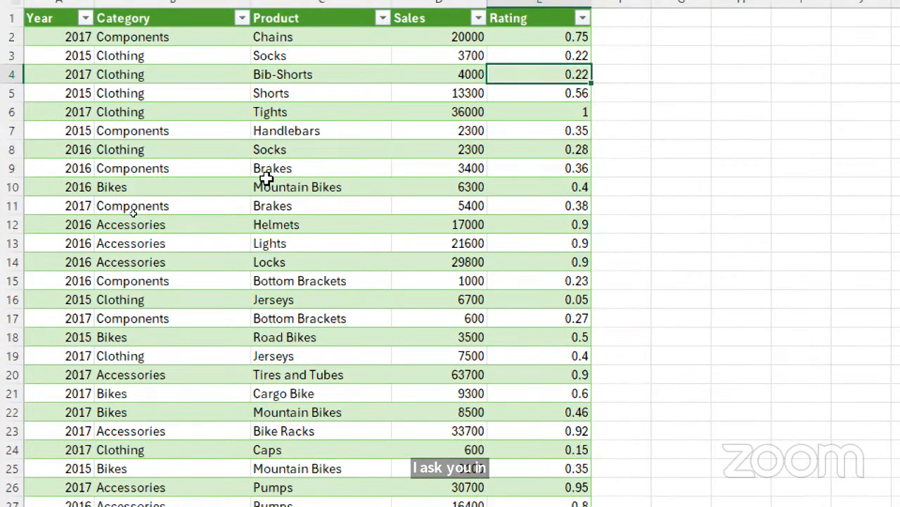
pyautogui.click(555, 56)
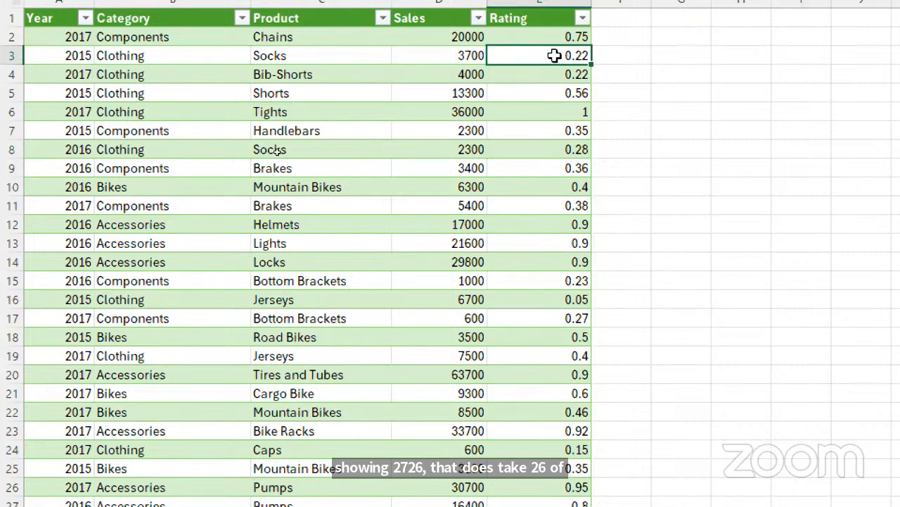
pyautogui.press('pagedown')
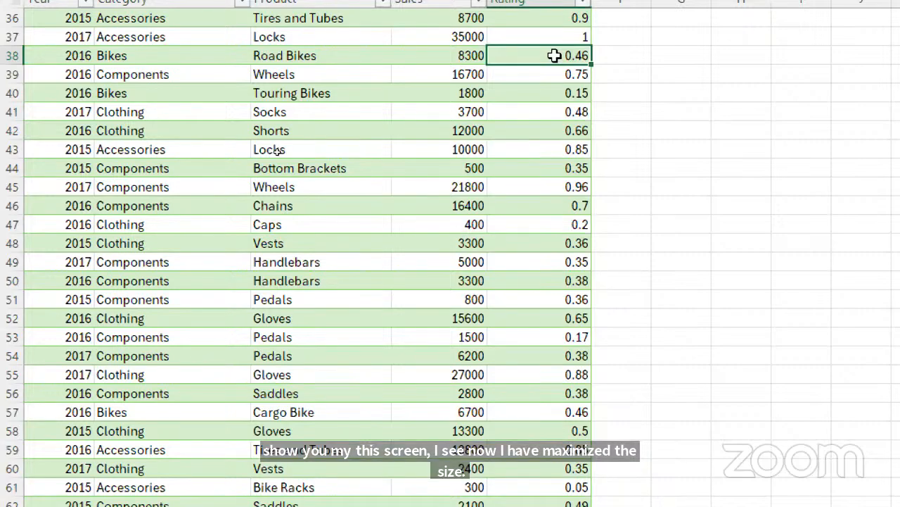
# Reset the screen magnification to 100%, page through the whole AI-ED1 table and back, and check Sheet1 before returning
pyautogui.press('super+minus')
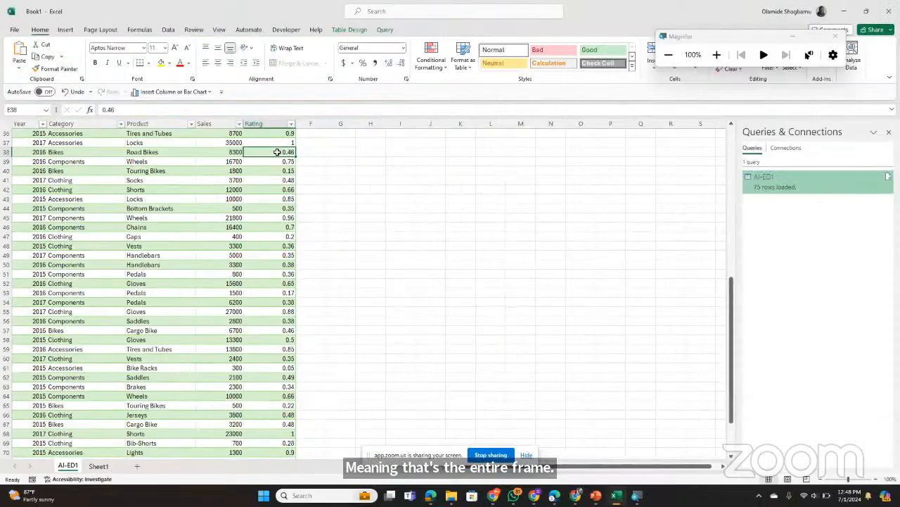
pyautogui.scroll(12, 155, 233)
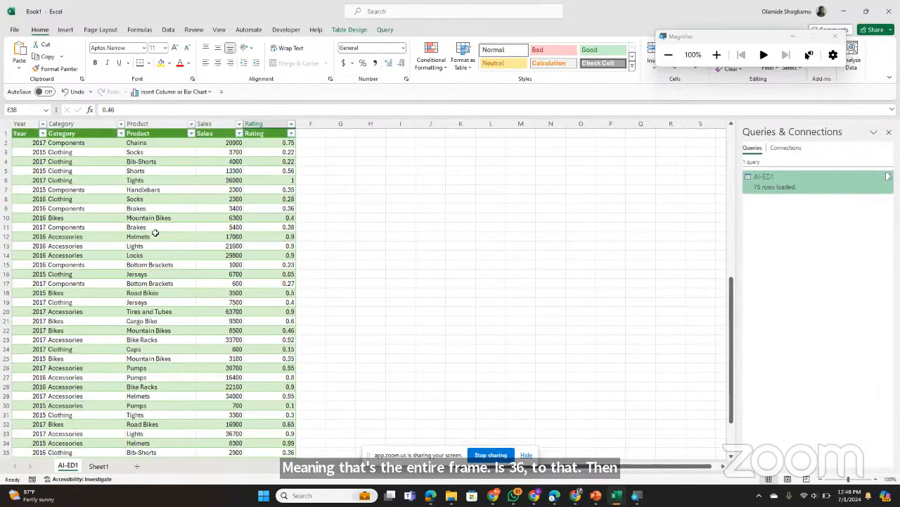
pyautogui.click(17, 452)
pyautogui.click(61, 443)
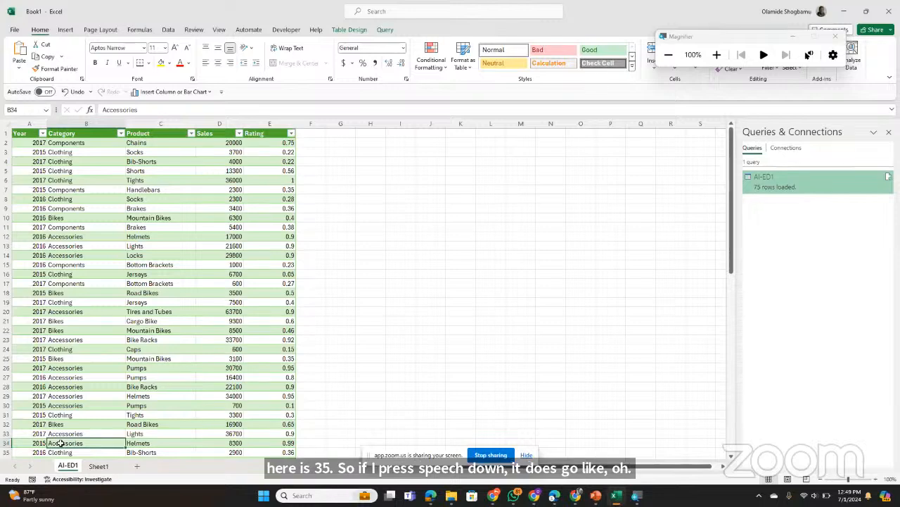
pyautogui.press('pagedown')
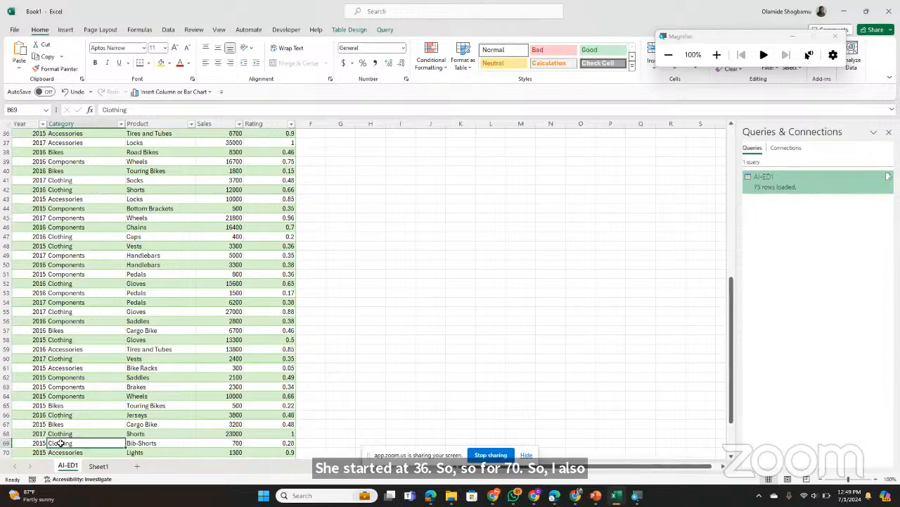
pyautogui.press('pagedown')
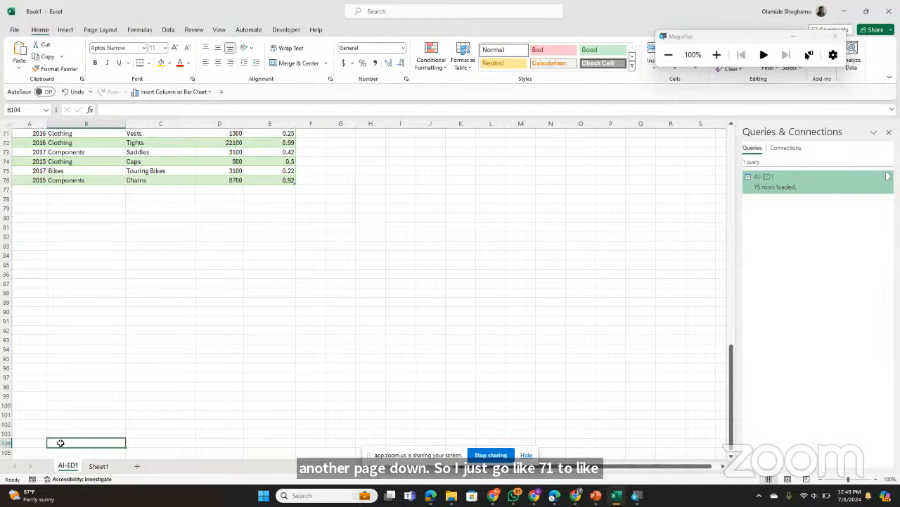
pyautogui.press('pageup')
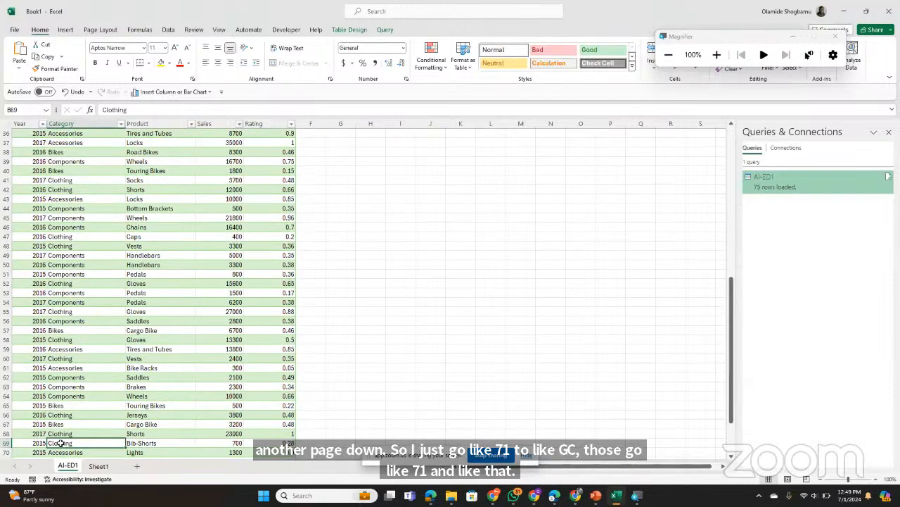
pyautogui.press('pageup')
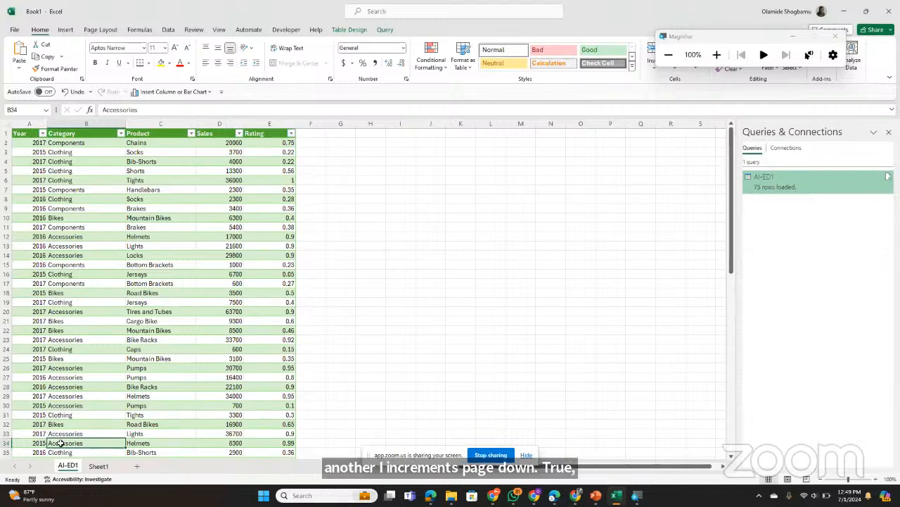
pyautogui.hotkey('ctrl', 'pagedown')
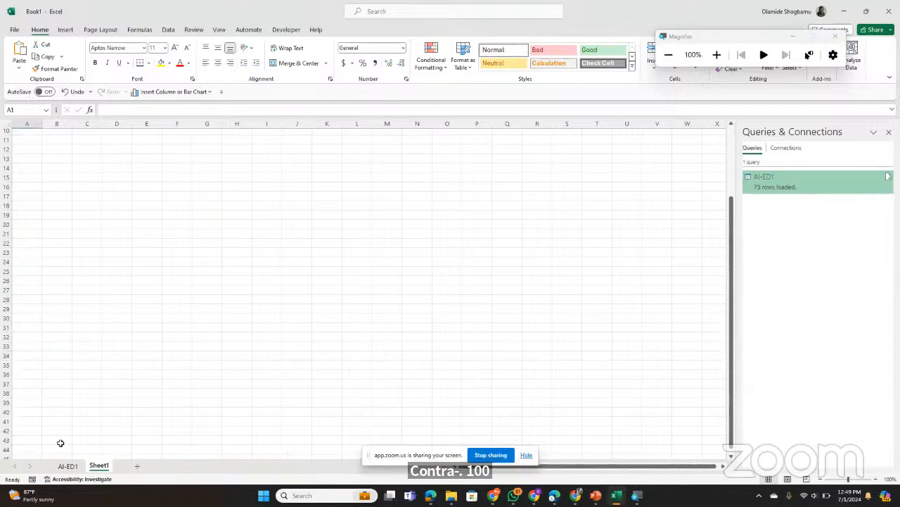
pyautogui.hotkey('ctrl', 'pageup')
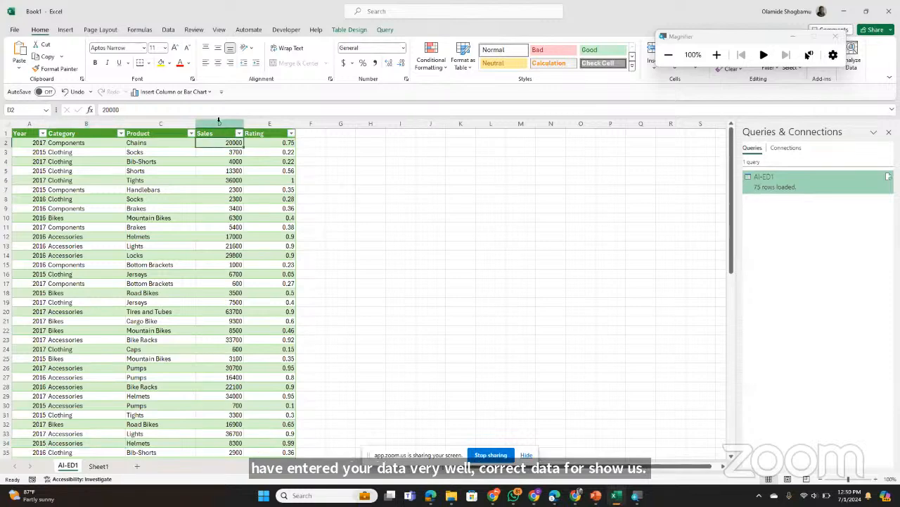
# Format the Sales column as Currency in dollars with no decimal places
pyautogui.click(219, 123)
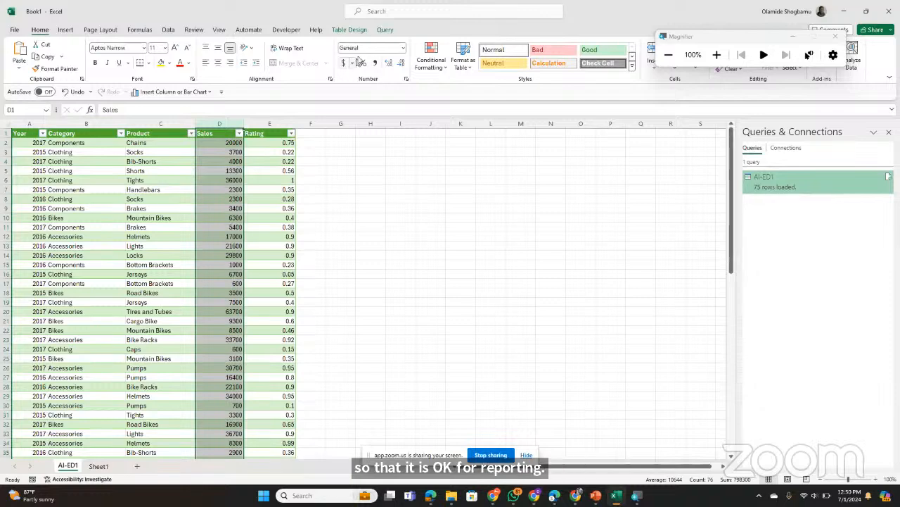
pyautogui.click(403, 48)
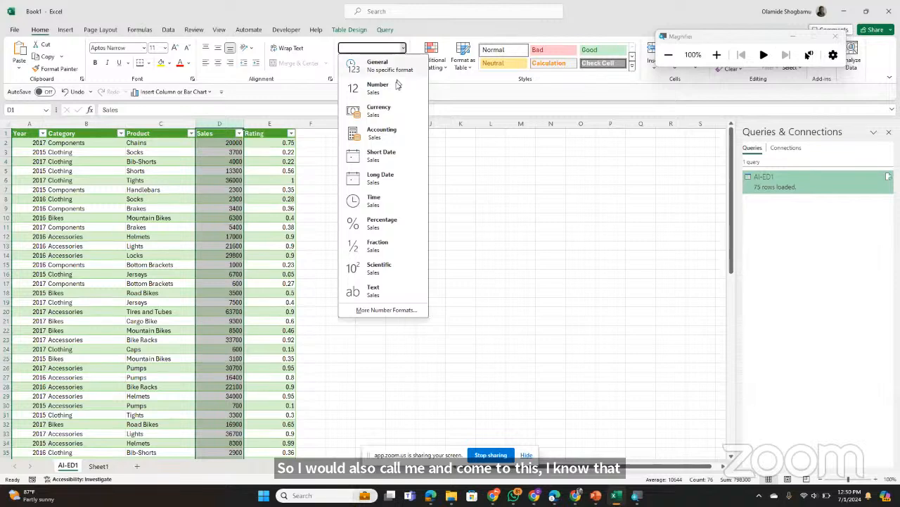
pyautogui.click(385, 111)
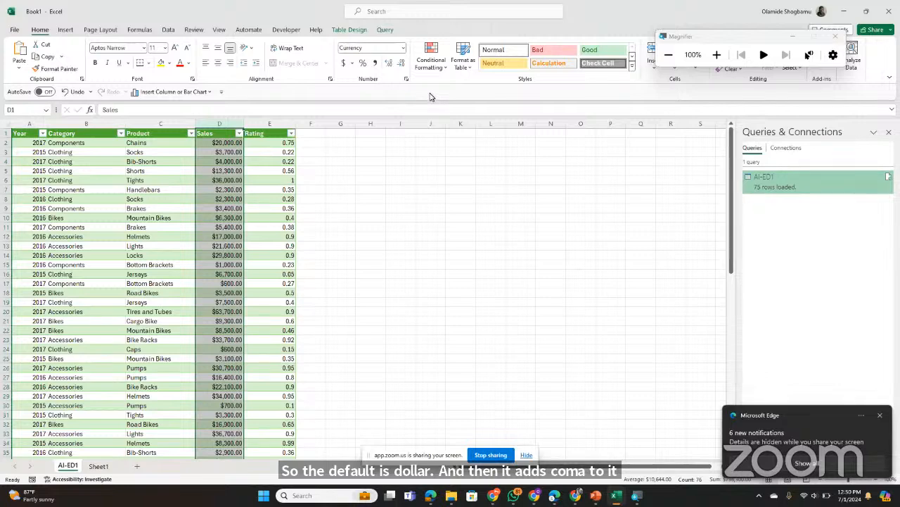
pyautogui.click(401, 63)
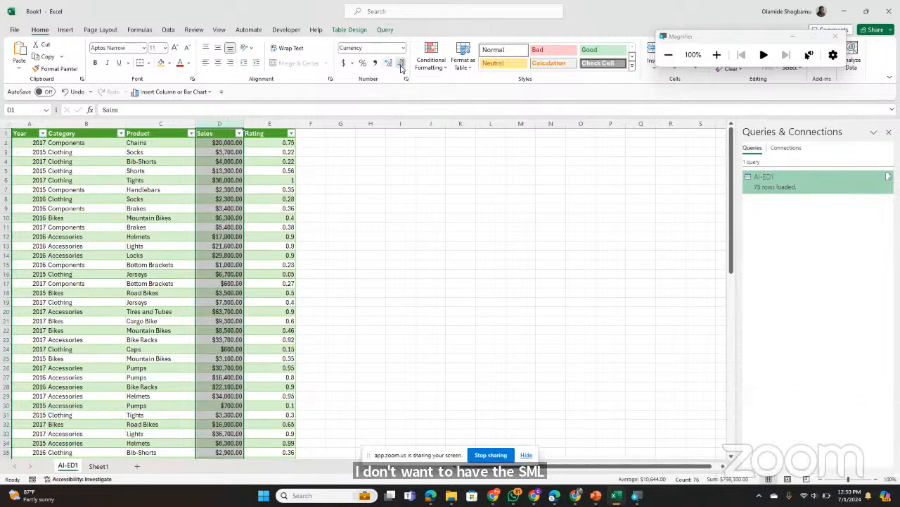
pyautogui.click(401, 63)
pyautogui.click(401, 64)
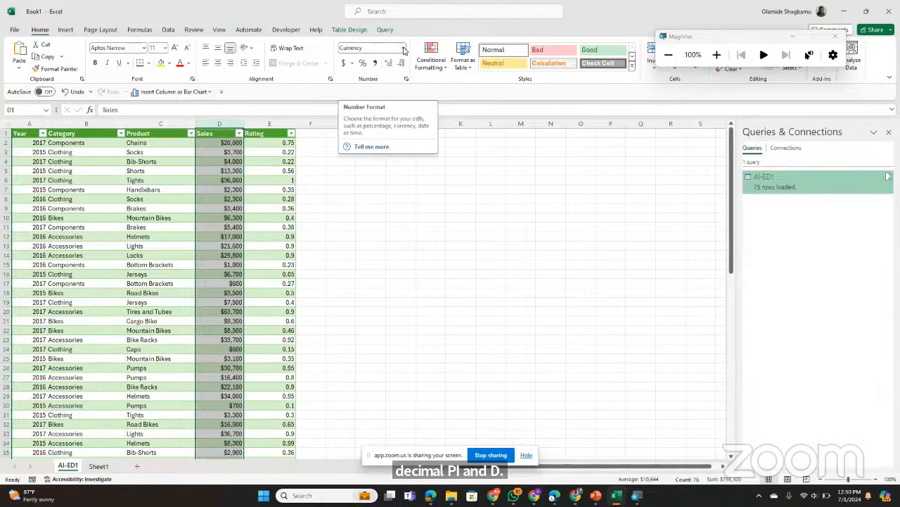
# Examine the accounting currency formats available for the Sales column with the screen magnified, leaving the column's format as is
pyautogui.click(352, 64)
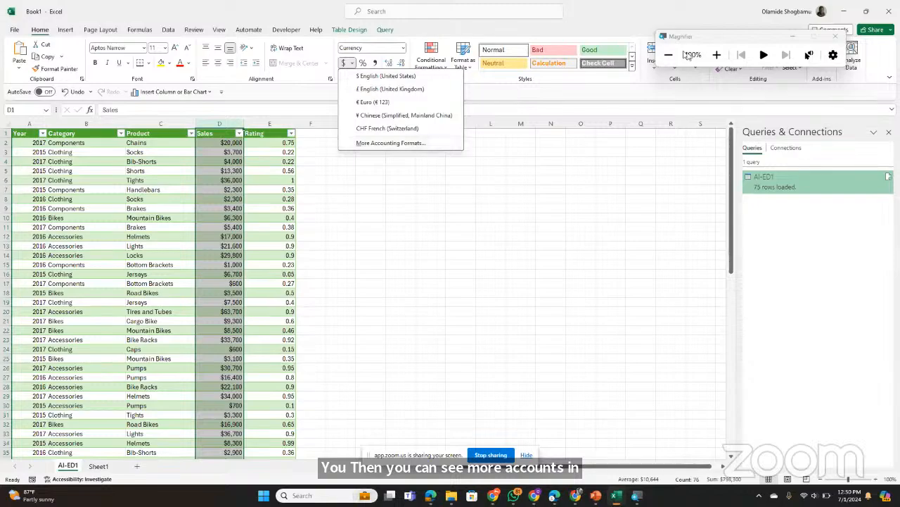
pyautogui.click(716, 55)
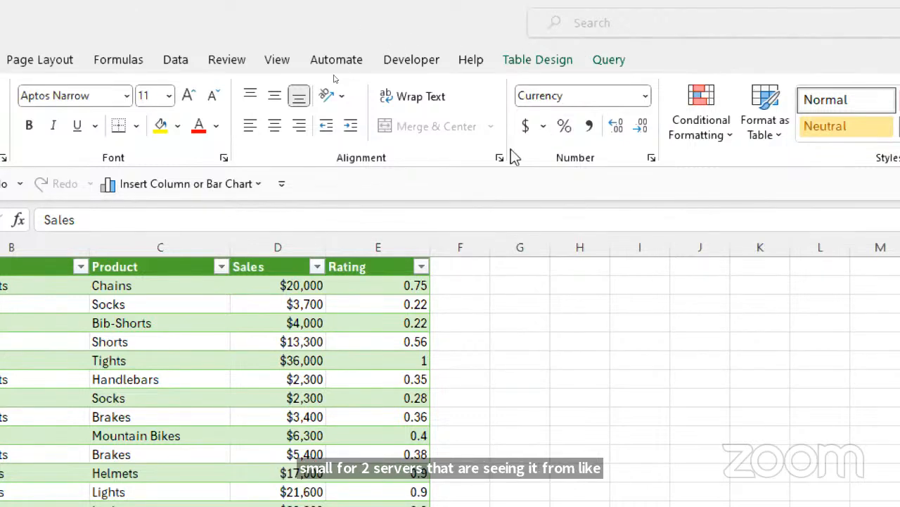
pyautogui.click(276, 248)
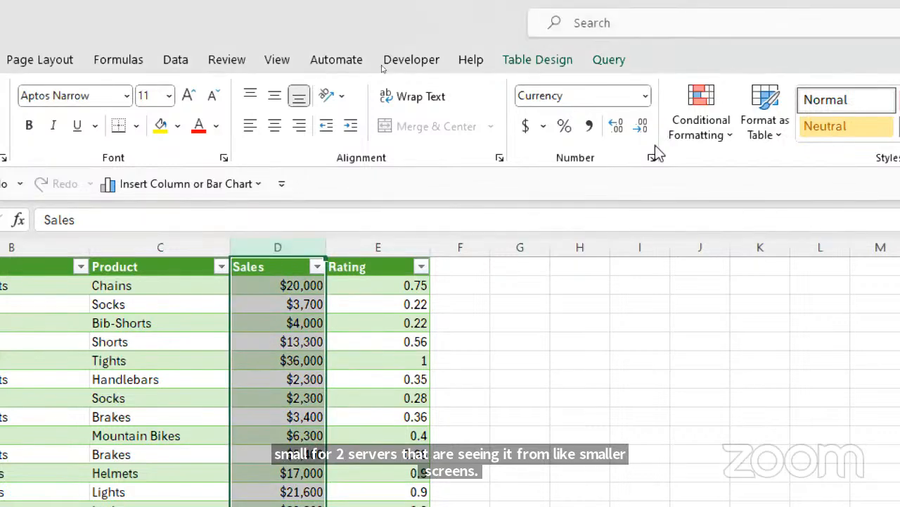
pyautogui.click(544, 127)
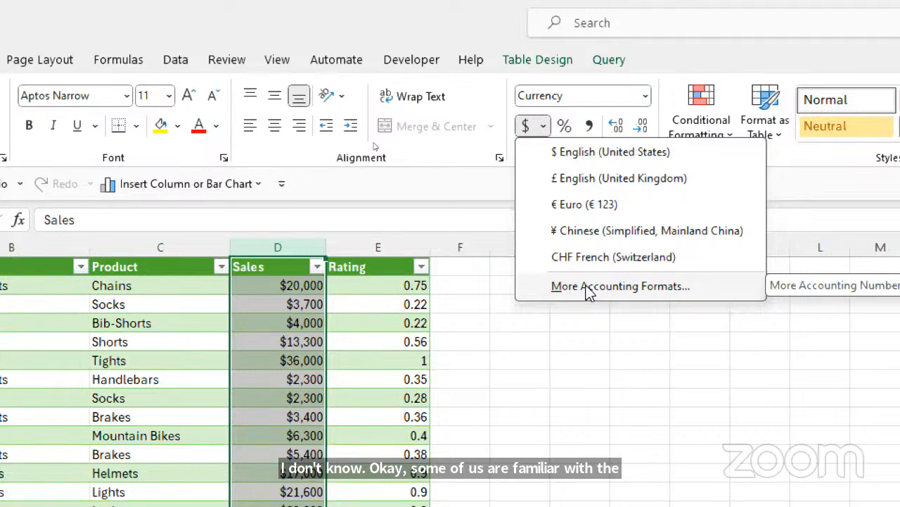
pyautogui.click(339, 323)
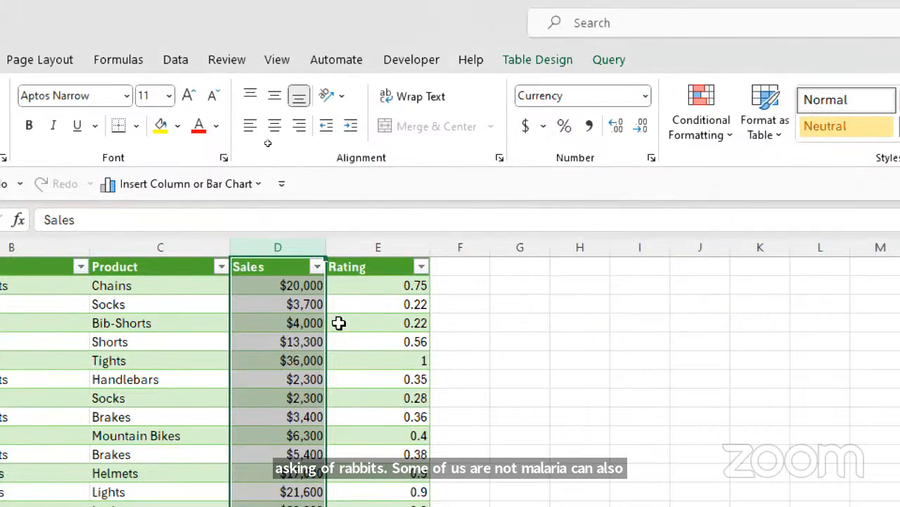
# Format the Rating column as percentages and deselect it
pyautogui.click(402, 235)
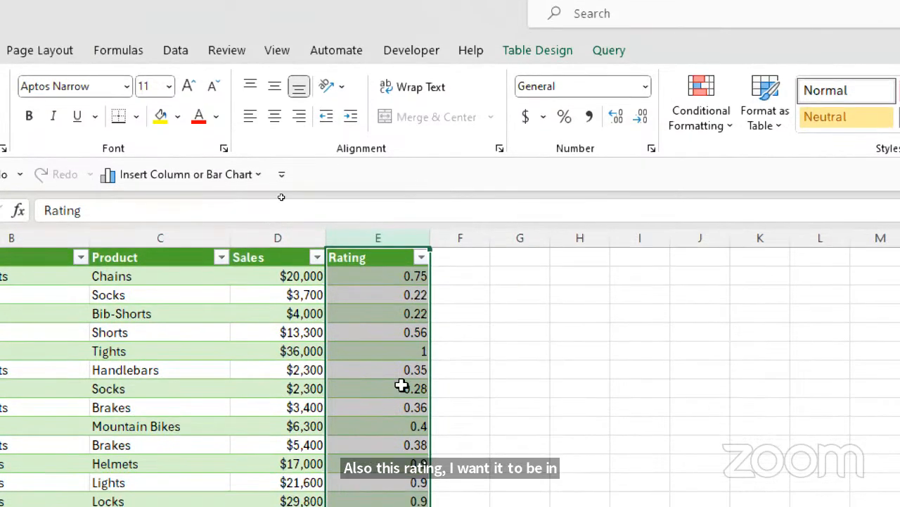
pyautogui.click(566, 125)
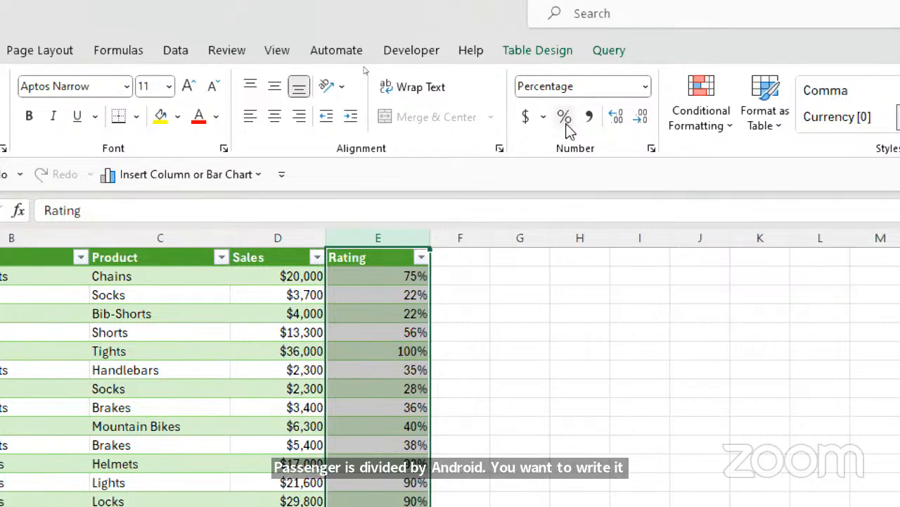
pyautogui.click(519, 413)
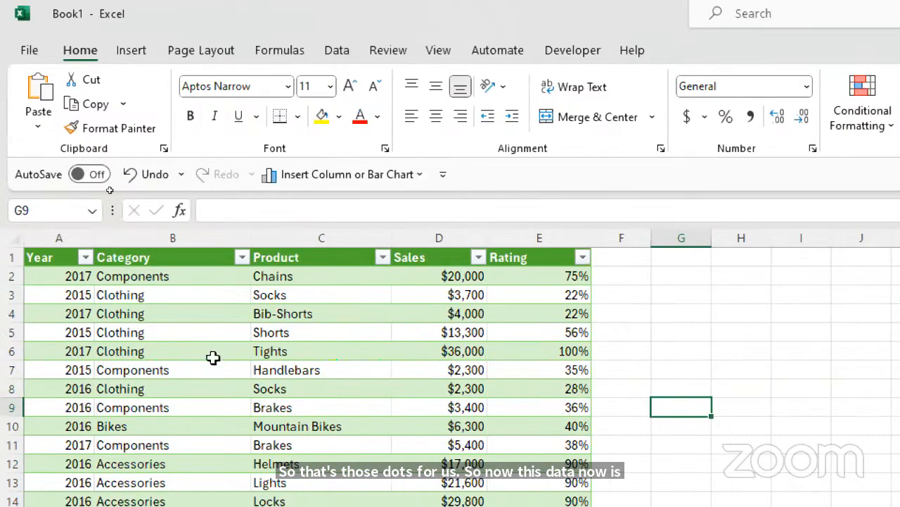
# Try the Short Date number format on the Year column
pyautogui.click(70, 227)
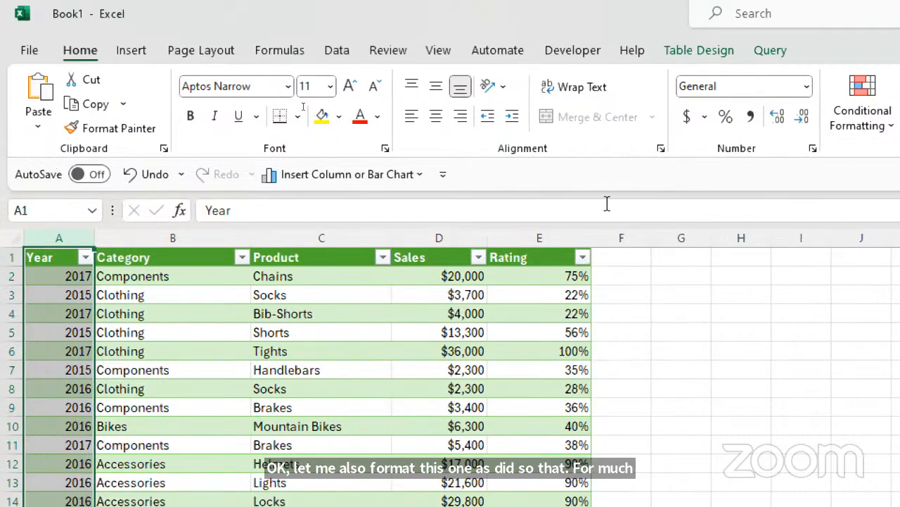
pyautogui.click(794, 87)
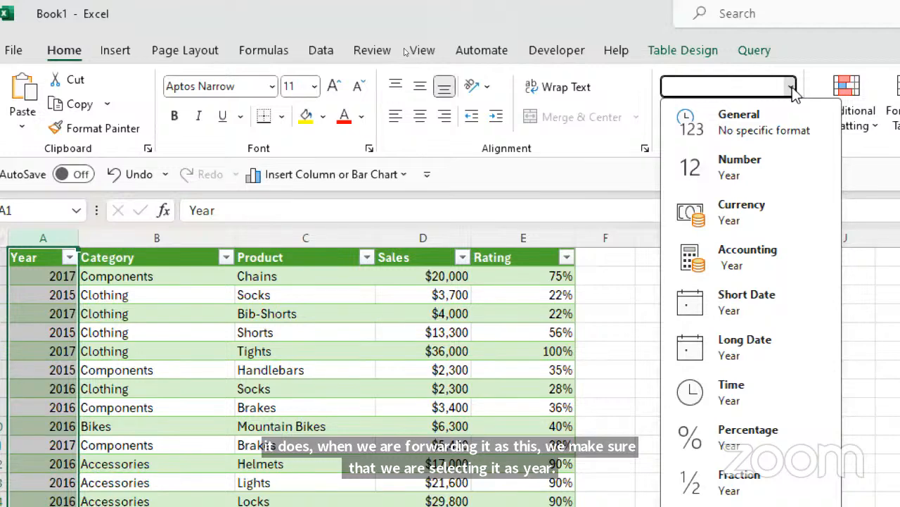
pyautogui.click(740, 312)
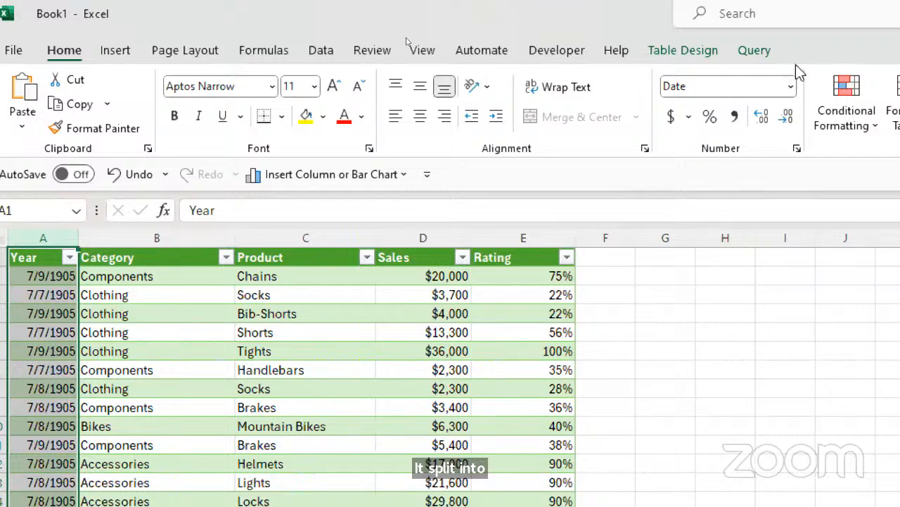
# Format the Year column as Text and bring up the available number formats for it again
pyautogui.click(792, 87)
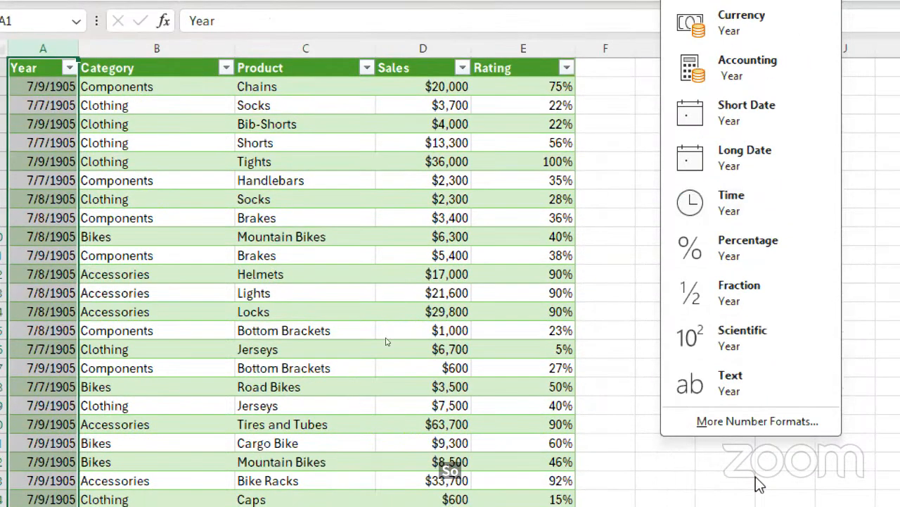
pyautogui.click(732, 391)
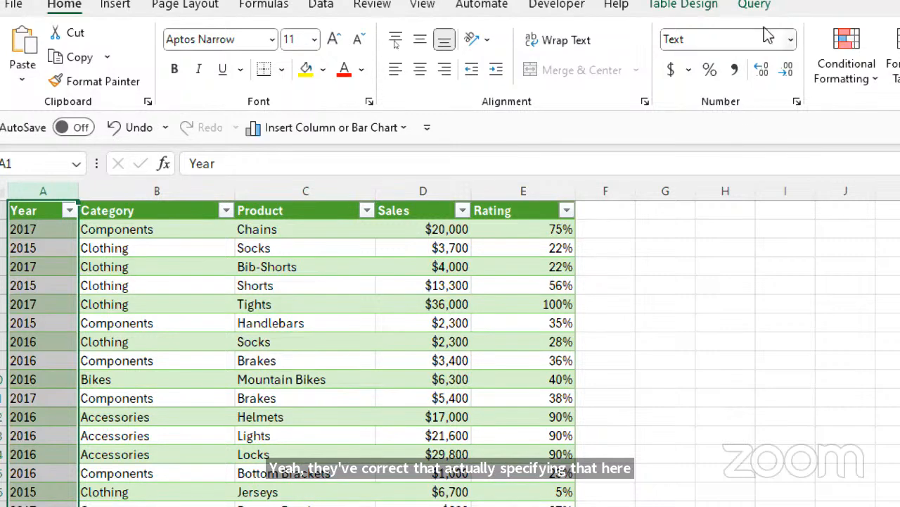
pyautogui.click(792, 40)
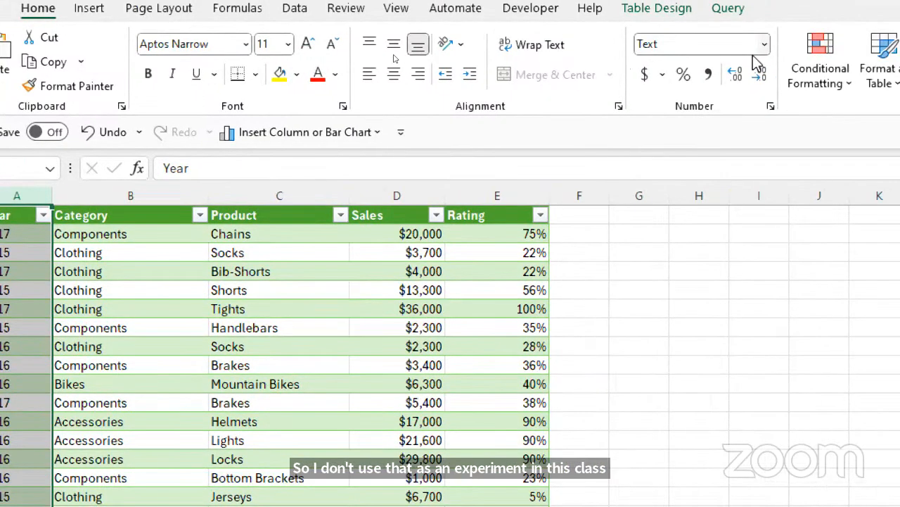
pyautogui.click(762, 44)
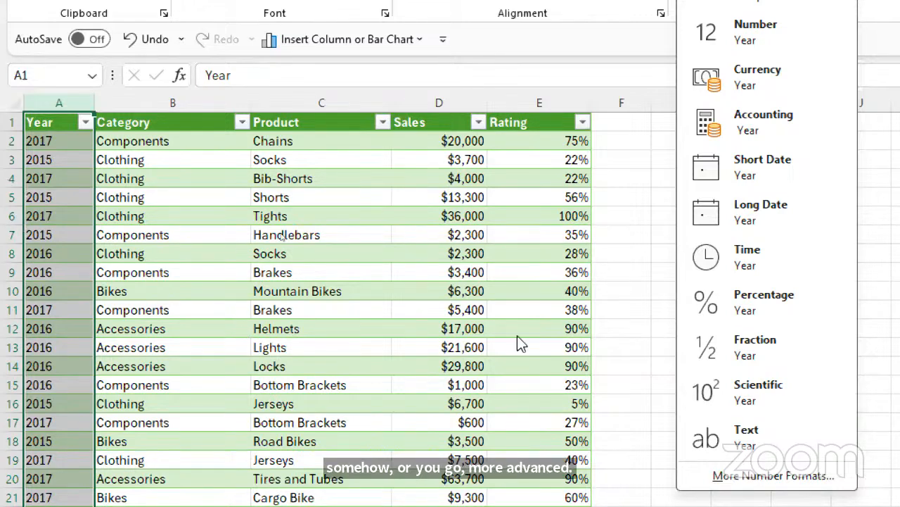
# Close the number format list and check the distinct years in the Year column's filter list without applying a filter
pyautogui.click(636, 297)
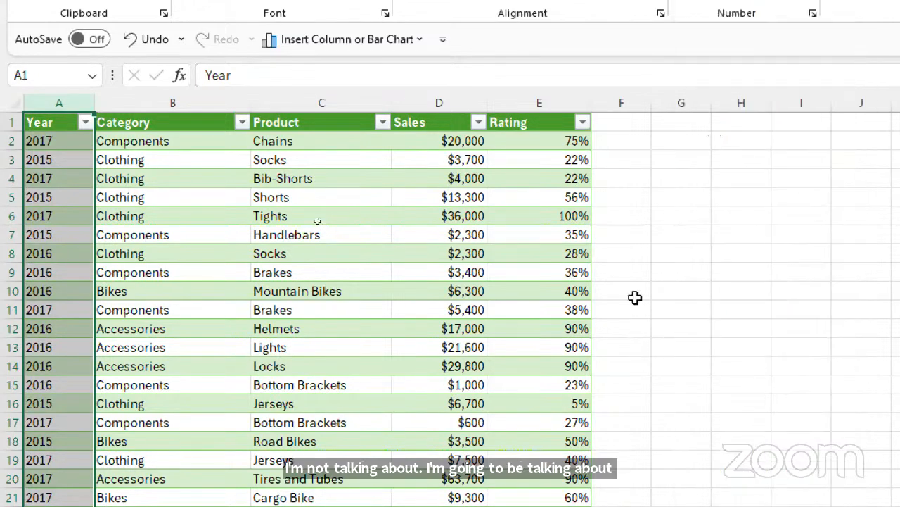
pyautogui.click(80, 177)
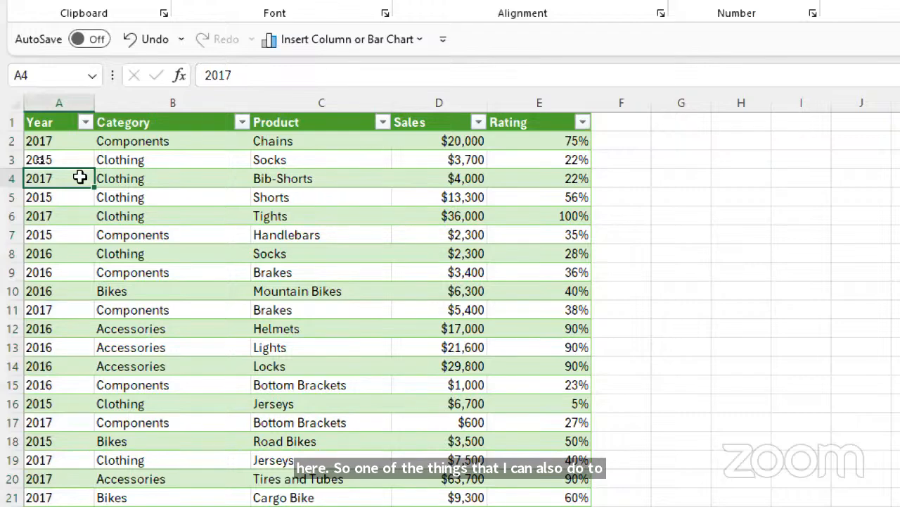
pyautogui.press('alt')
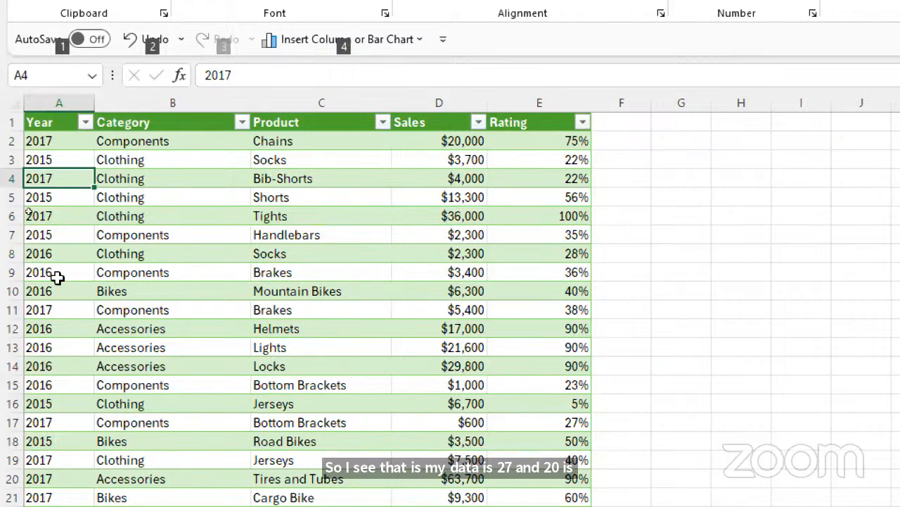
pyautogui.click(62, 197)
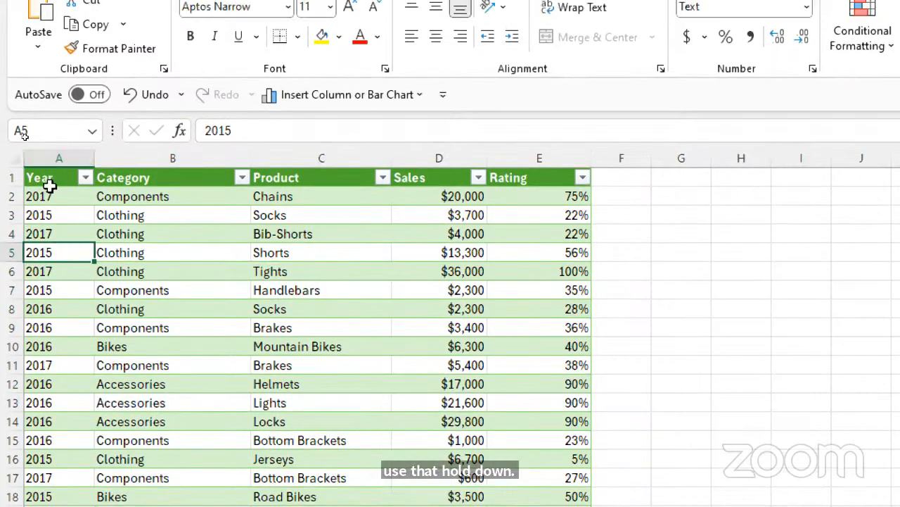
pyautogui.click(48, 180)
pyautogui.hotkey('alt', 'Down')
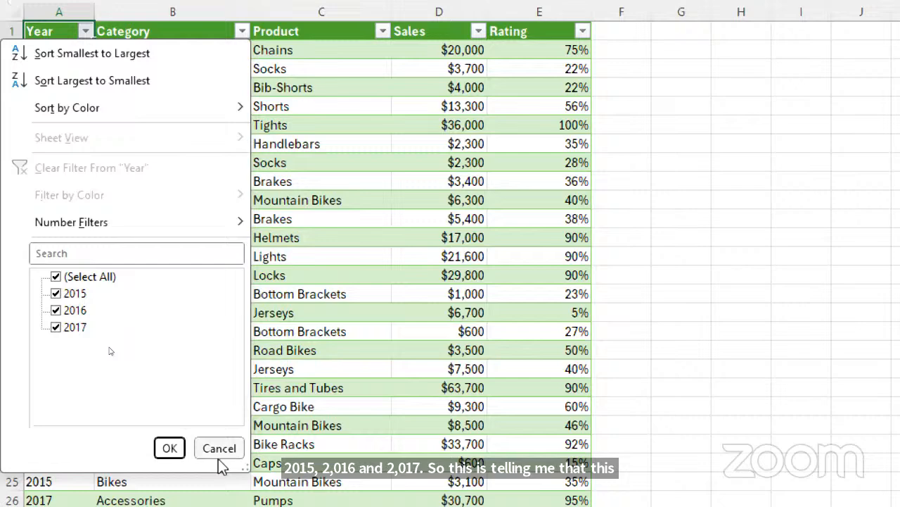
pyautogui.click(219, 457)
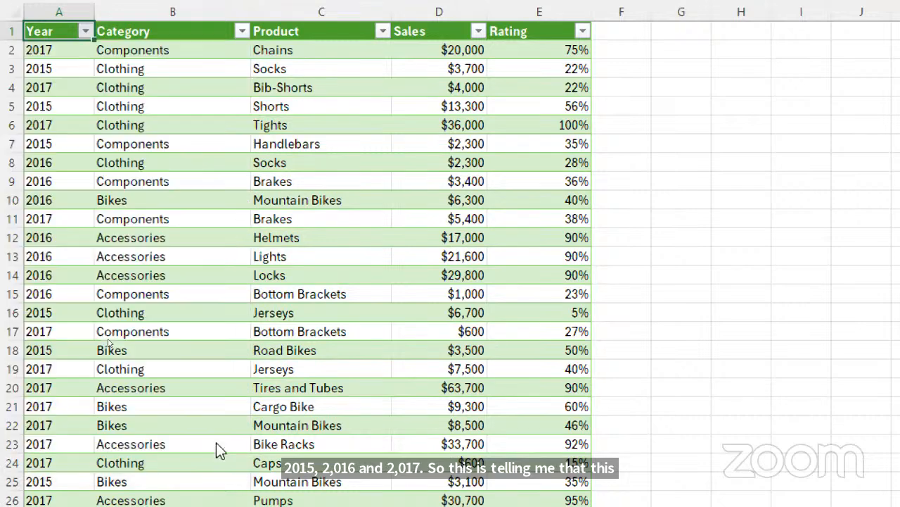
# Examine the pick lists of existing entries for cell A7 in the Year column and cell B6 in the Category column, keeping the cells' contents
pyautogui.click(71, 84)
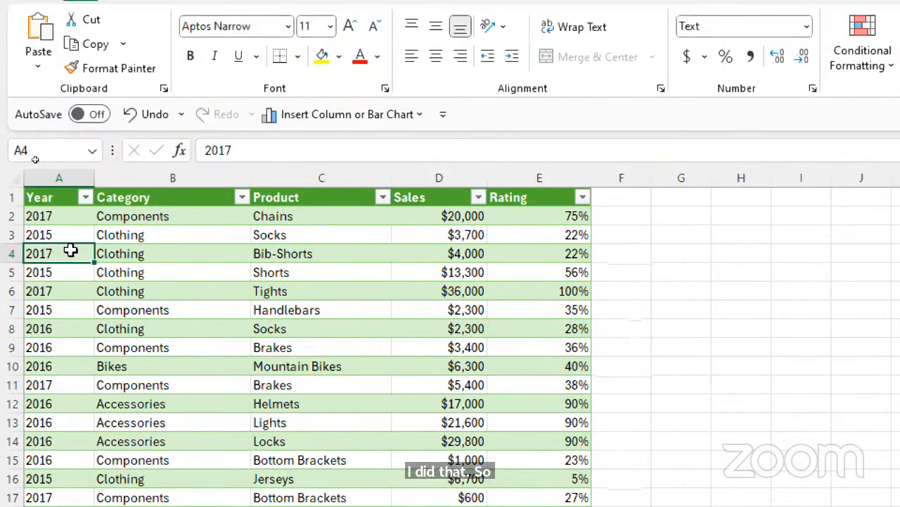
pyautogui.click(68, 136)
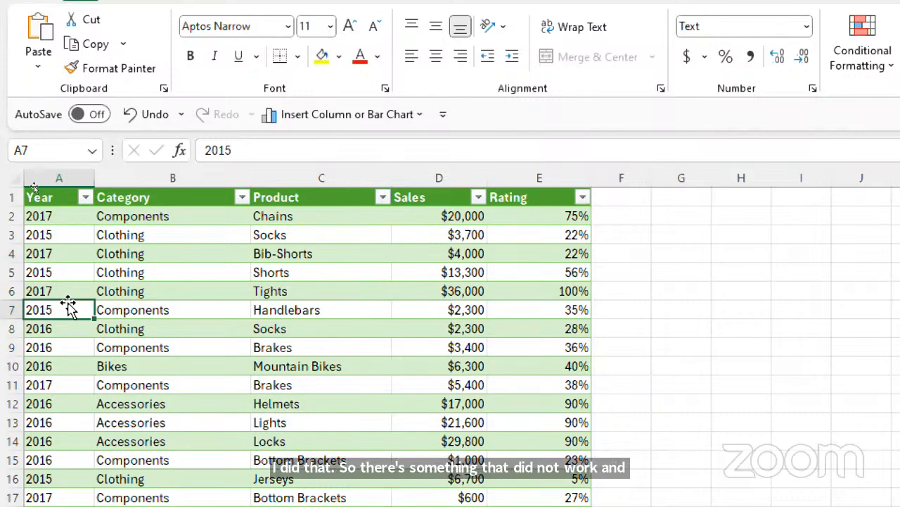
pyautogui.hotkey('alt', 'Down')
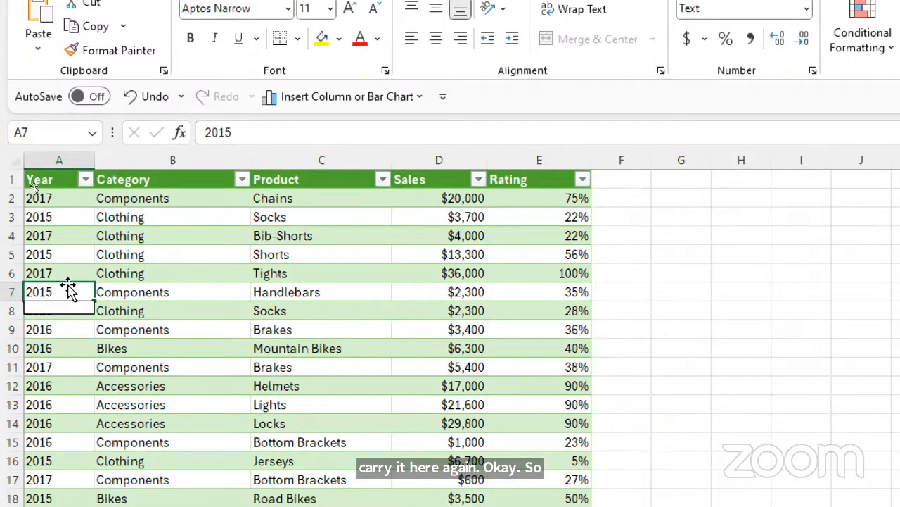
pyautogui.press('Escape')
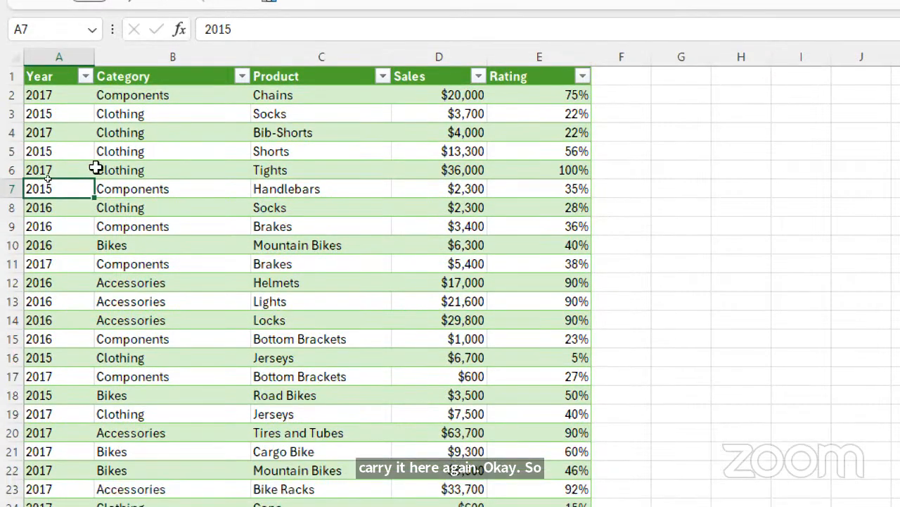
pyautogui.click(145, 170)
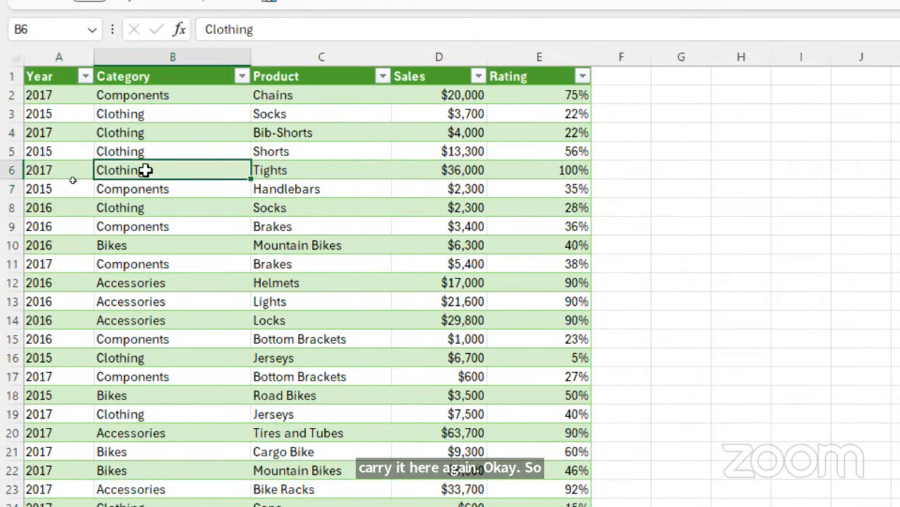
pyautogui.hotkey('alt', 'Down')
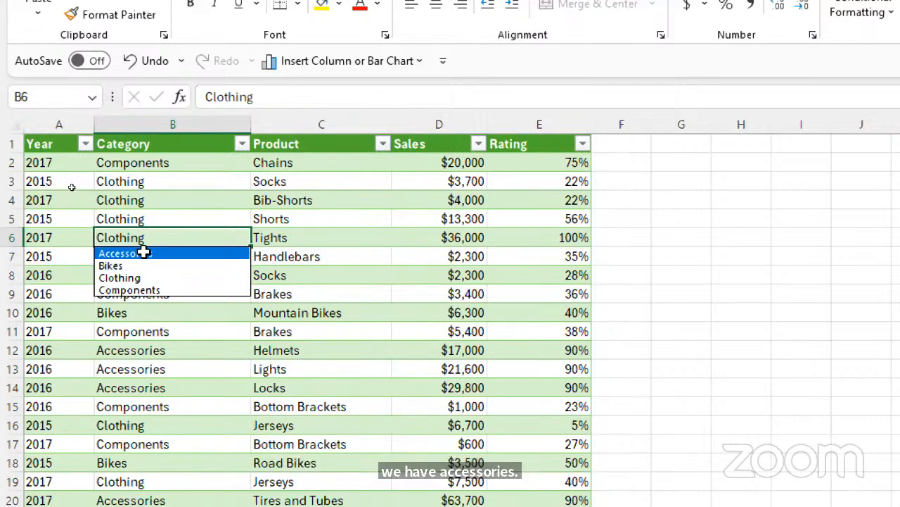
pyautogui.press('Escape')
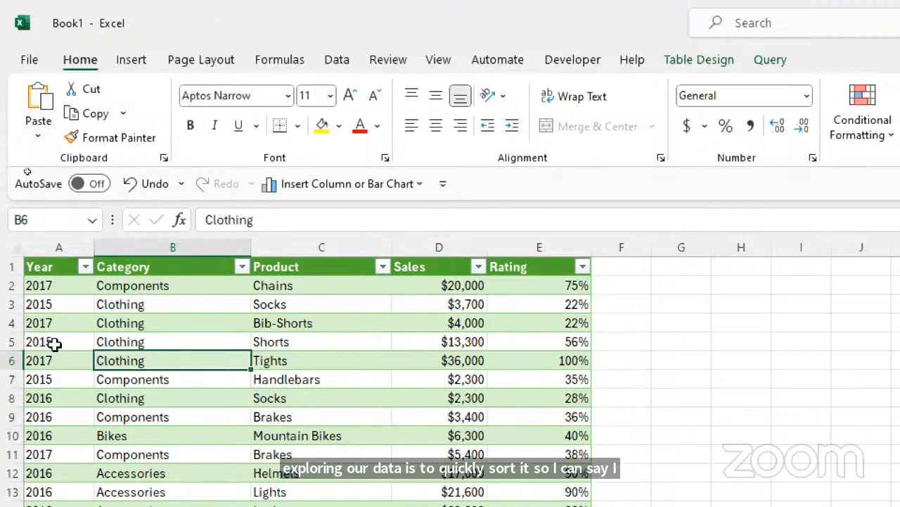
# Select the entire table and sort it by Year from smallest to largest
pyautogui.click(55, 241)
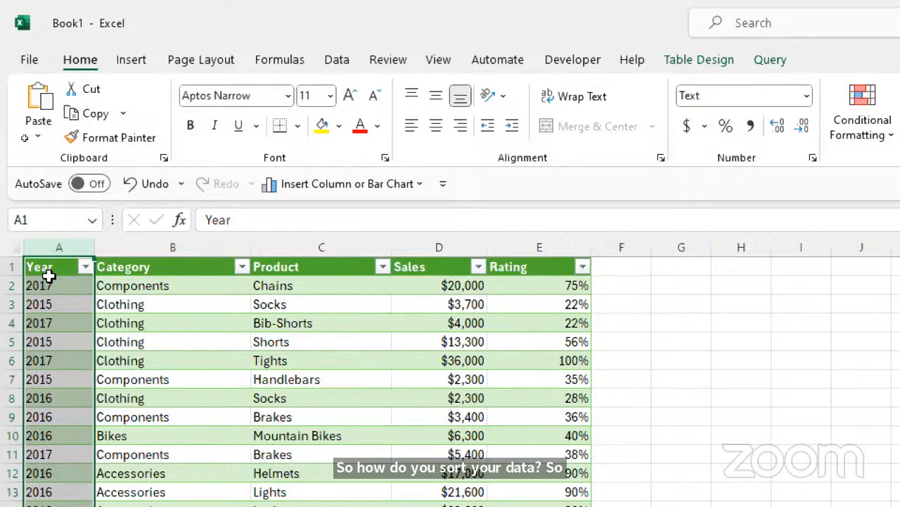
pyautogui.click(35, 263)
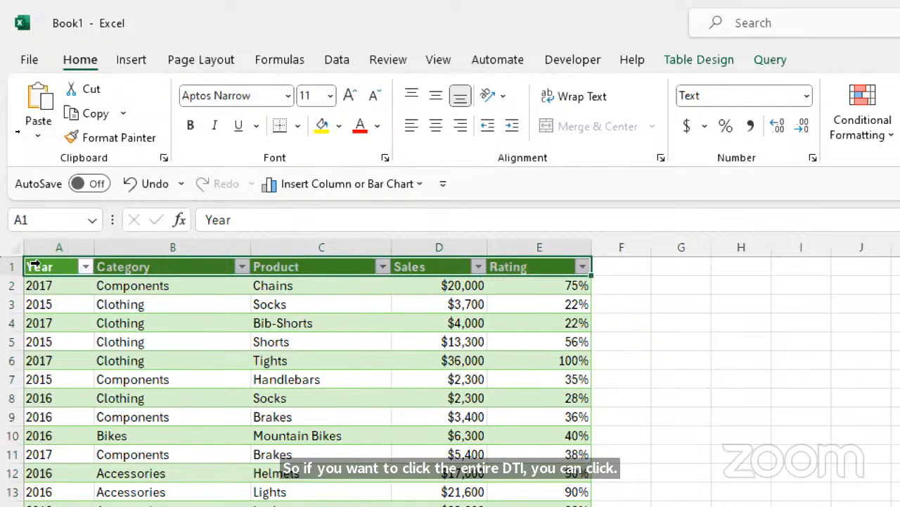
pyautogui.hotkey('ctrl', 'shift', 'Down')
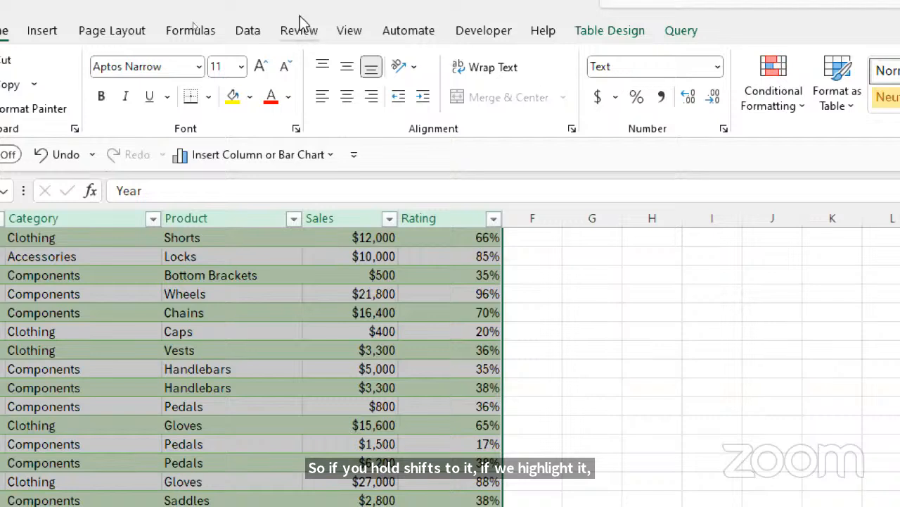
pyautogui.click(248, 31)
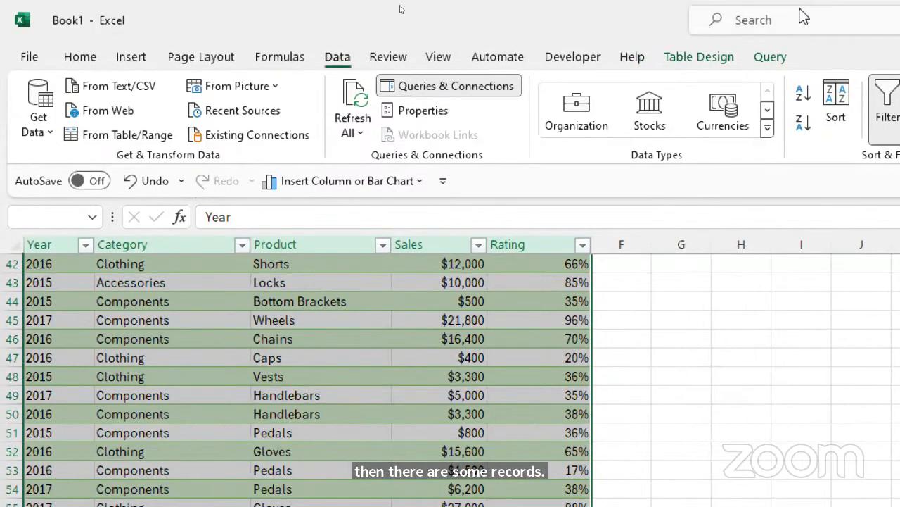
pyautogui.click(804, 93)
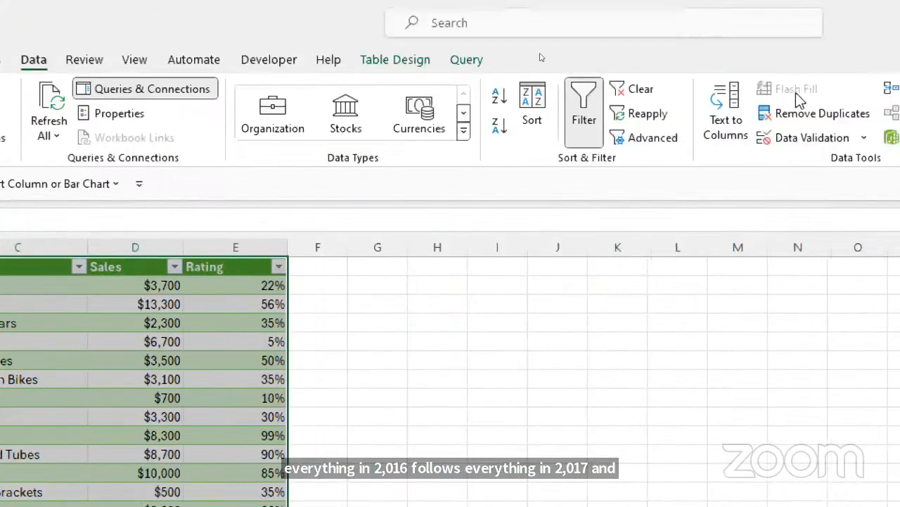
# Review the custom Sort settings for the table, cancel them without adding a level, and deselect the table
pyautogui.click(532, 102)
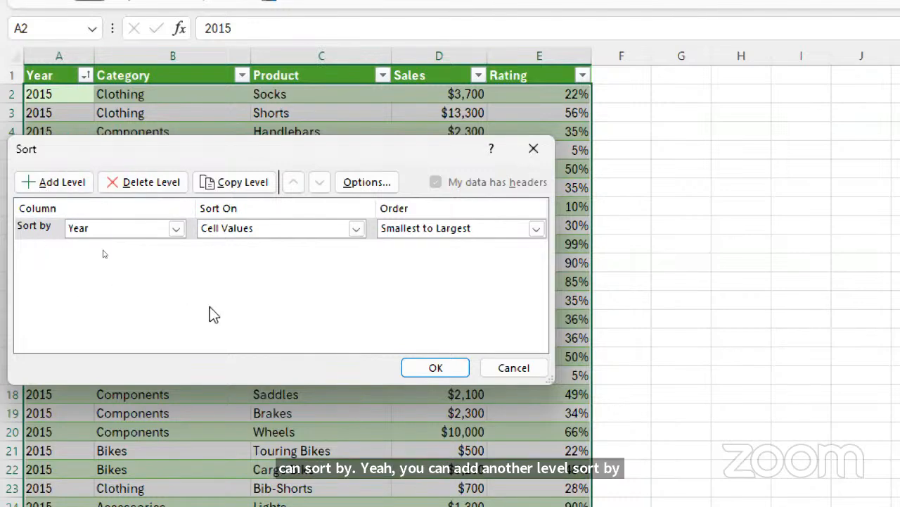
pyautogui.click(517, 370)
pyautogui.click(90, 150)
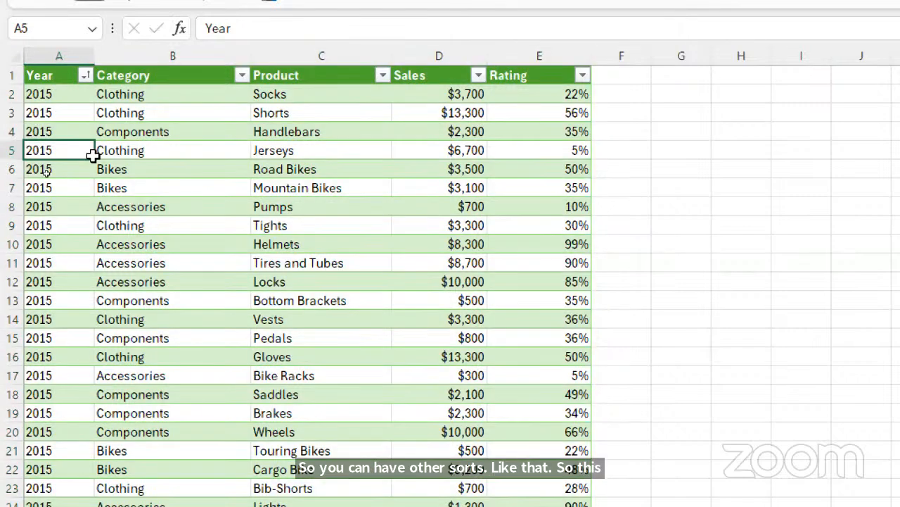
# Select the 2015 entries in the Year column from A2 to A26 to count their rows, and clear the selection
pyautogui.click(46, 94)
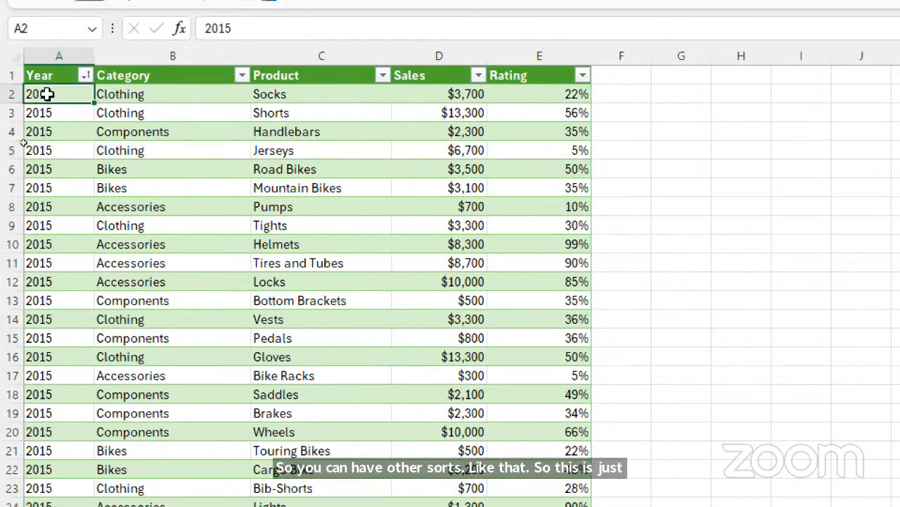
pyautogui.hotkey('shift', 'Down')
pyautogui.hotkey('shift', 'Down')
pyautogui.hotkey('shift', 'Down')
pyautogui.hotkey('shift', 'Down')
pyautogui.hotkey('shift', 'Down')
pyautogui.hotkey('shift', 'Down')
pyautogui.hotkey('shift', 'Down')
pyautogui.hotkey('shift', 'Down')
pyautogui.hotkey('shift', 'Down')
pyautogui.hotkey('shift', 'Down')
pyautogui.hotkey('shift', 'Down')
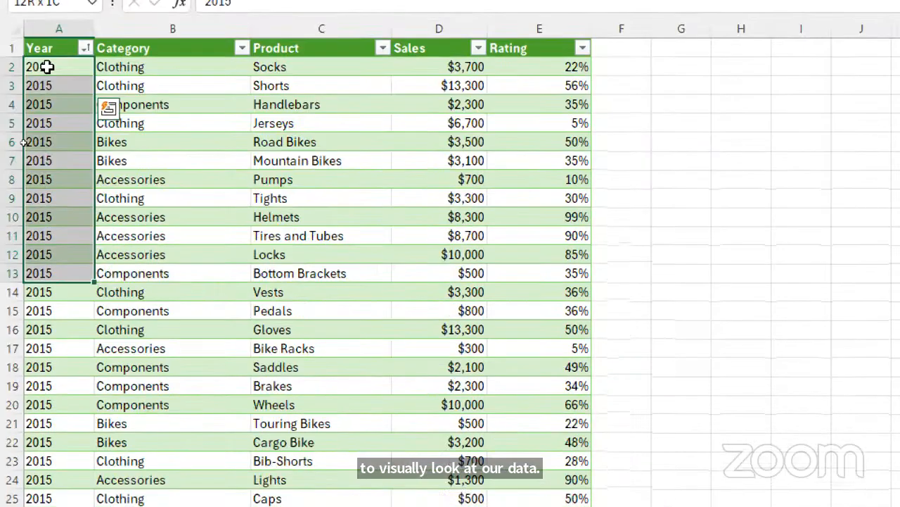
pyautogui.hotkey('shift', 'Down')
pyautogui.hotkey('shift', 'Down')
pyautogui.hotkey('shift', 'Down')
pyautogui.hotkey('shift', 'Down')
pyautogui.hotkey('shift', 'Down')
pyautogui.hotkey('shift', 'Down')
pyautogui.hotkey('shift', 'Down')
pyautogui.hotkey('shift', 'Down')
pyautogui.hotkey('shift', 'Down')
pyautogui.hotkey('shift', 'Down')
pyautogui.hotkey('shift', 'Down')
pyautogui.hotkey('shift', 'Down')
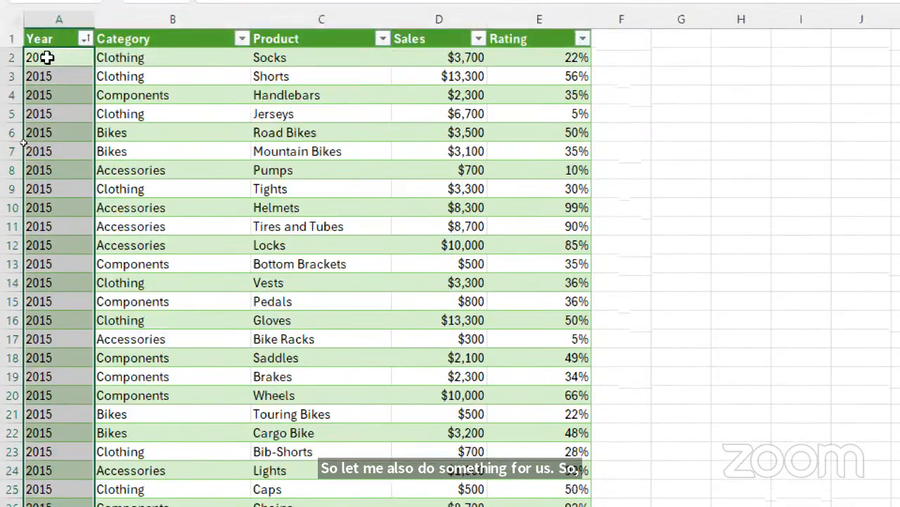
pyautogui.hotkey('shift', 'Down')
pyautogui.hotkey('shift', 'Down')
pyautogui.hotkey('shift', 'Down')
pyautogui.hotkey('shift', 'Down')
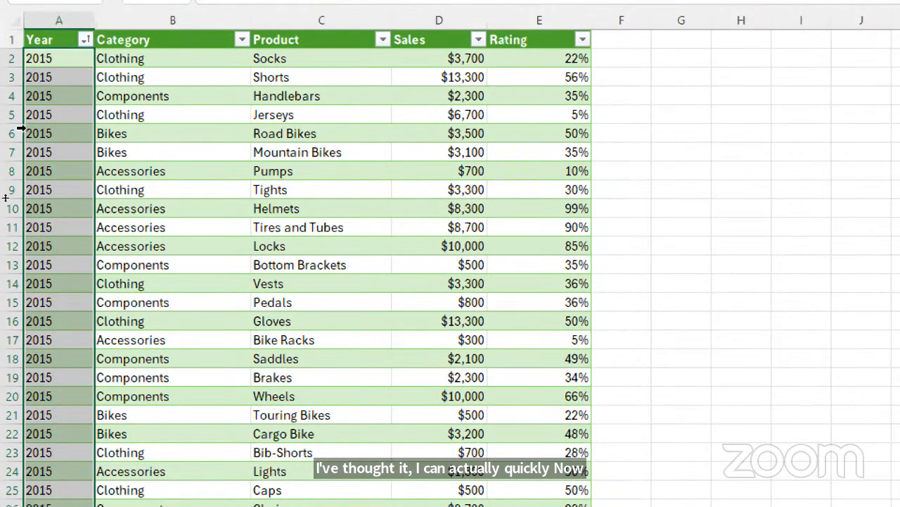
pyautogui.hotkey('shift', 'Up')
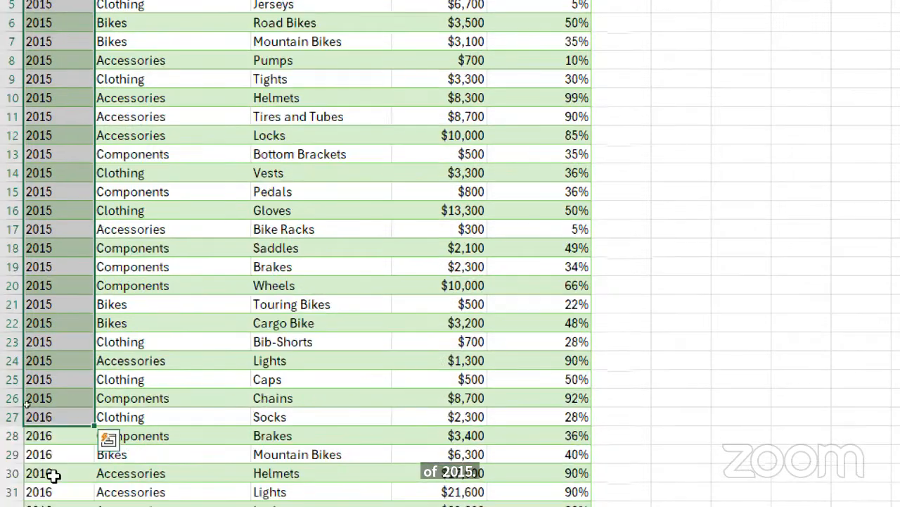
pyautogui.hotkey('shift', 'Up')
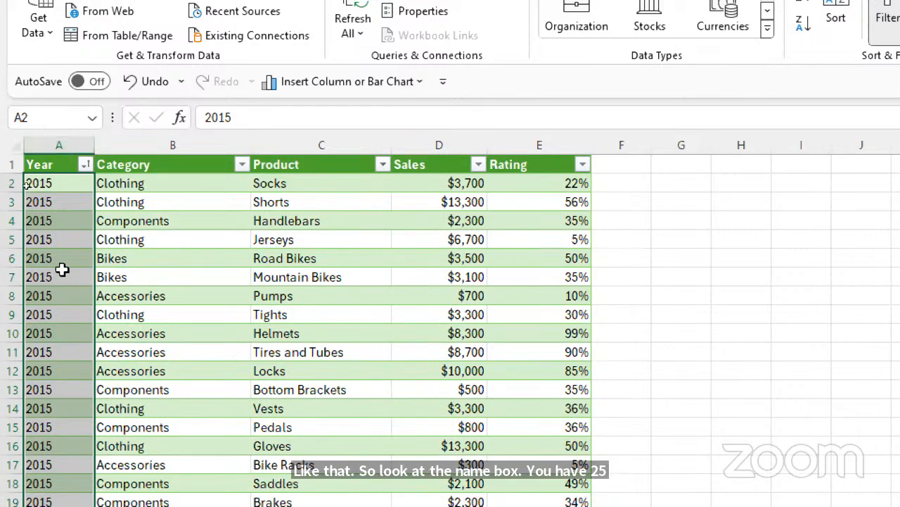
pyautogui.click(46, 197)
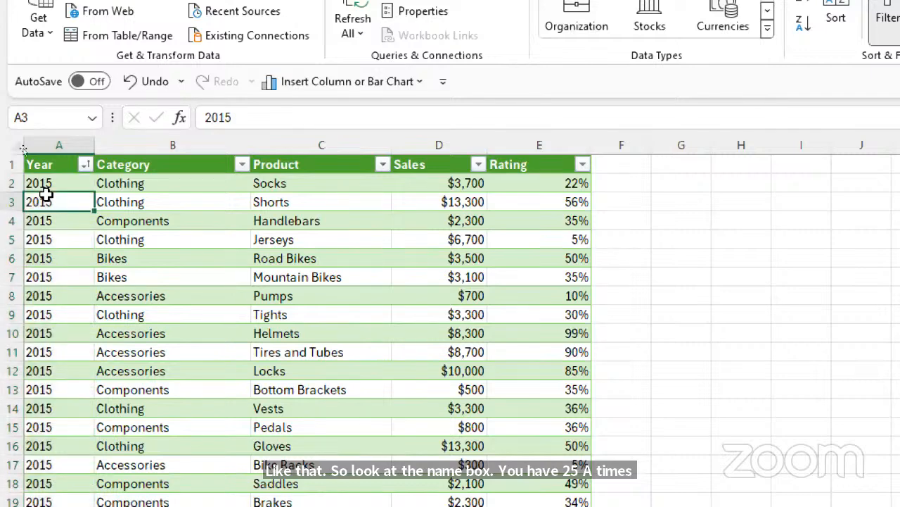
# Turn the table's header filters off and back on with cell A2 selected
pyautogui.click(42, 181)
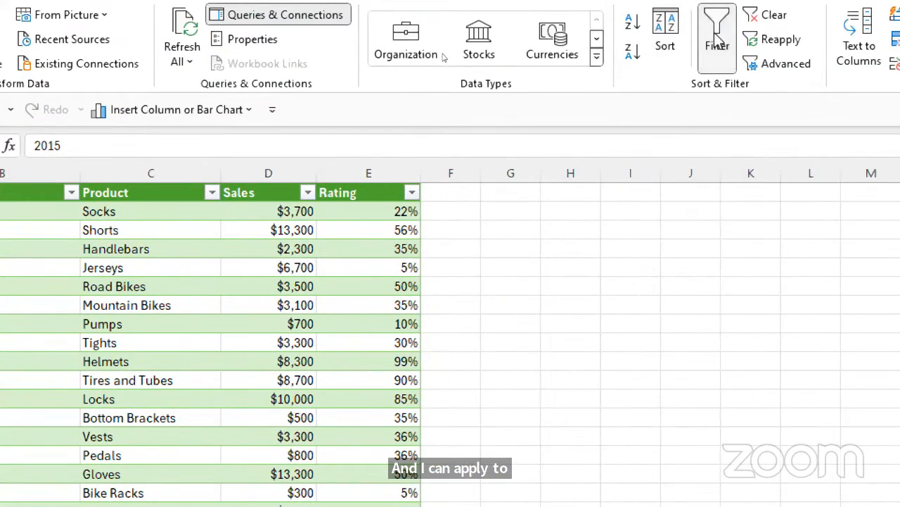
pyautogui.click(718, 67)
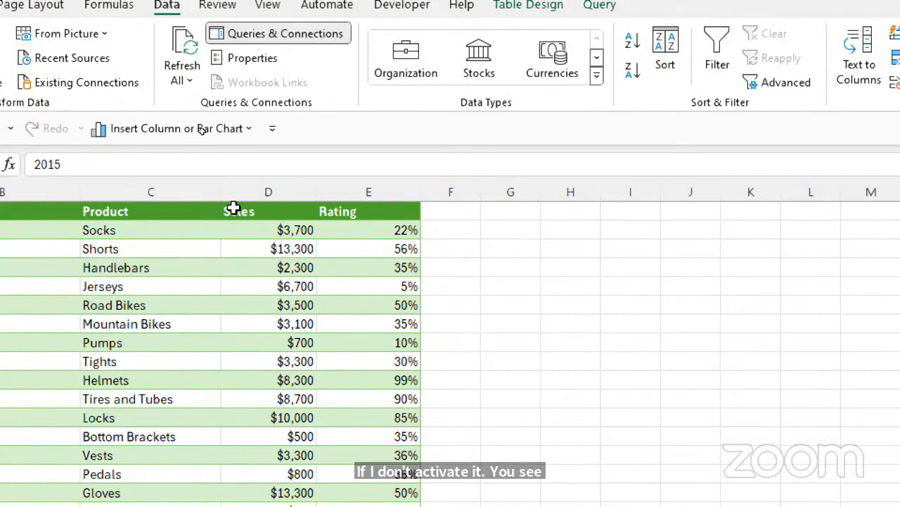
pyautogui.click(717, 43)
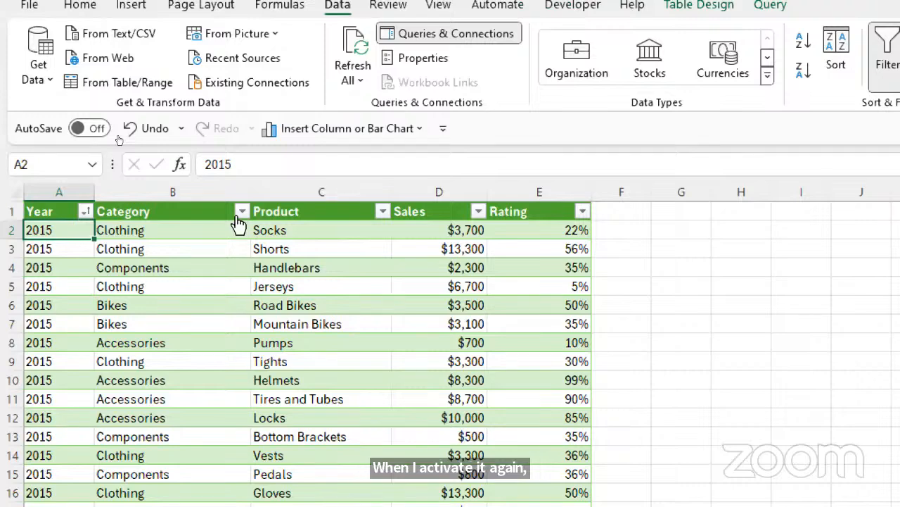
# Filter the Category column to show only Bikes
pyautogui.click(242, 211)
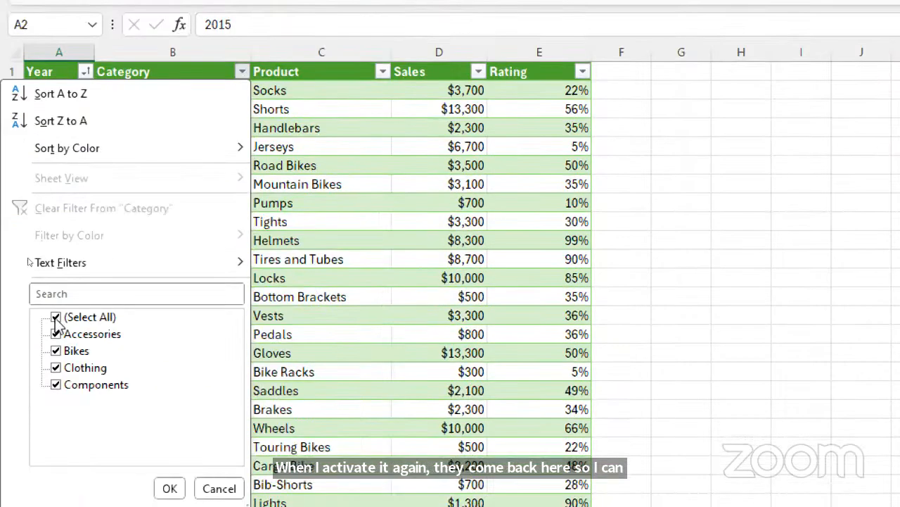
pyautogui.click(56, 458)
pyautogui.click(55, 320)
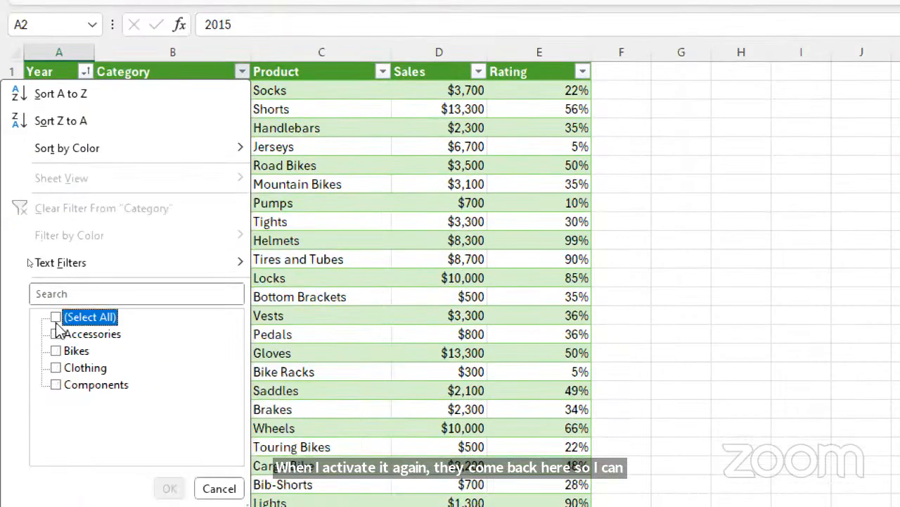
pyautogui.click(57, 351)
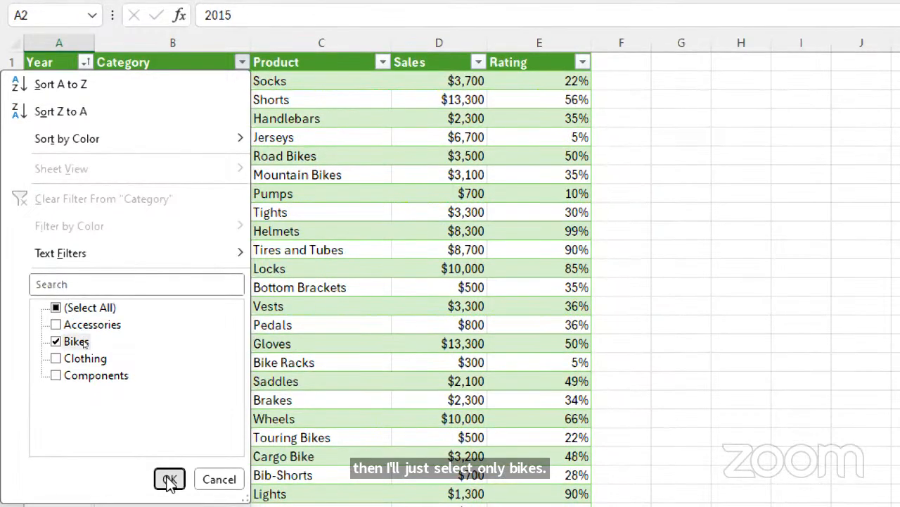
pyautogui.click(169, 479)
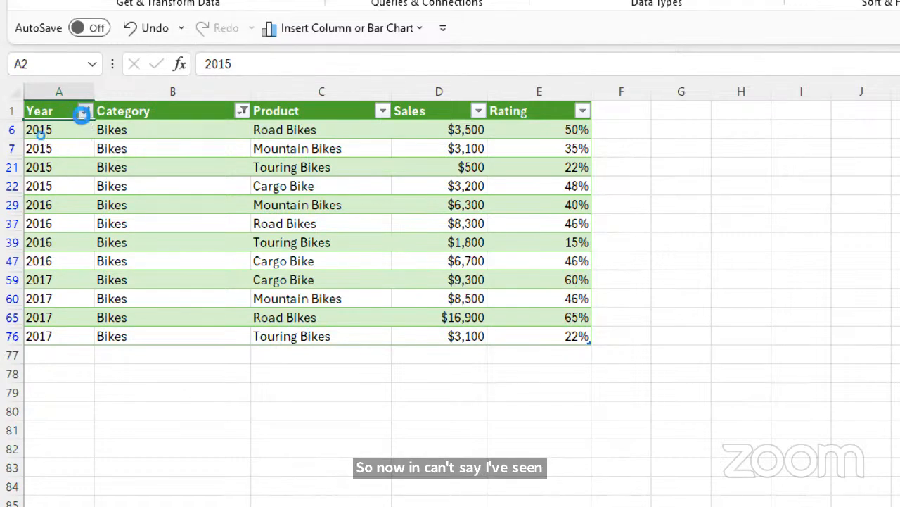
# Filter the Year column to show only 2015
pyautogui.click(84, 112)
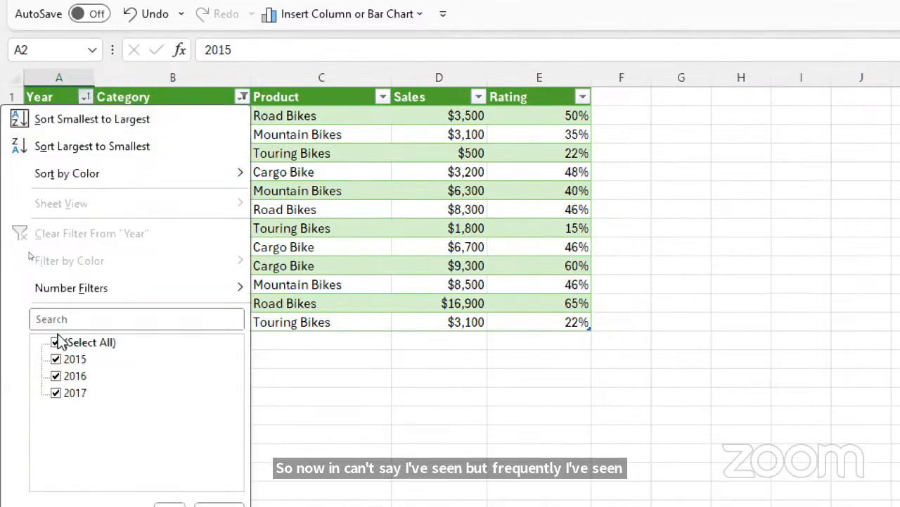
pyautogui.click(58, 342)
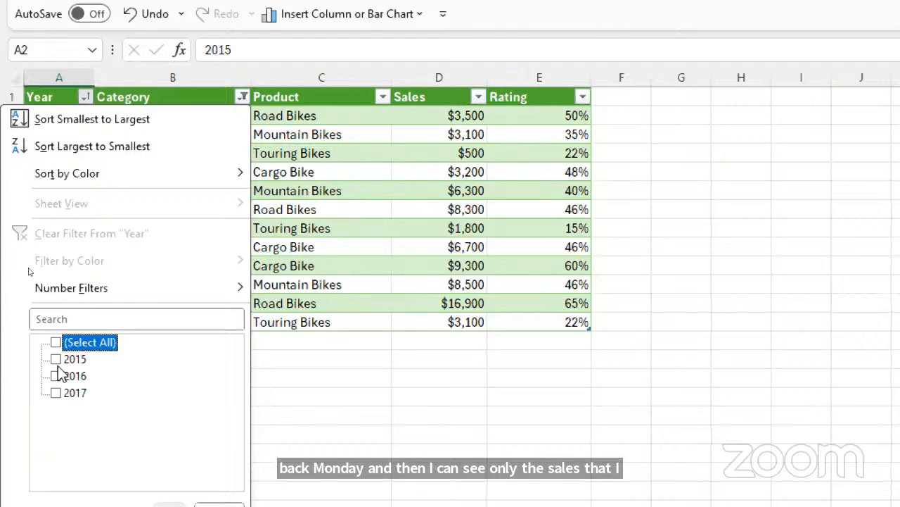
pyautogui.click(55, 359)
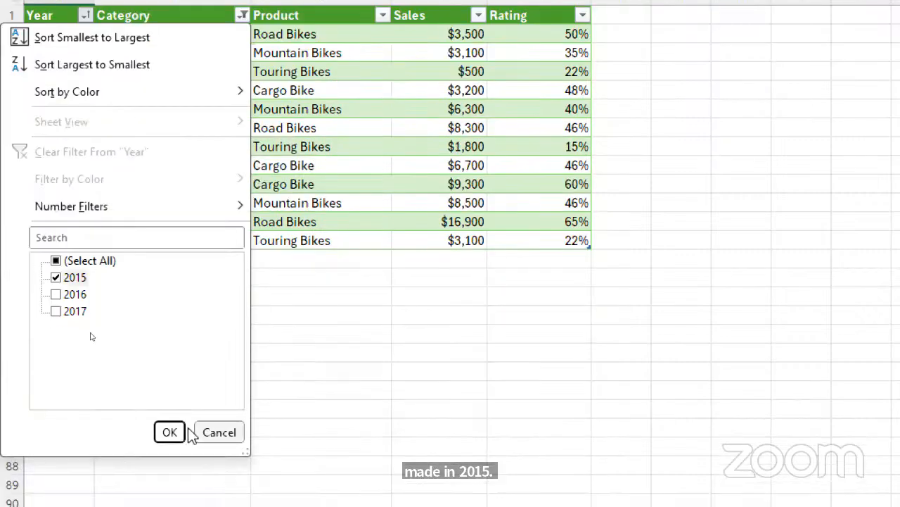
pyautogui.click(166, 443)
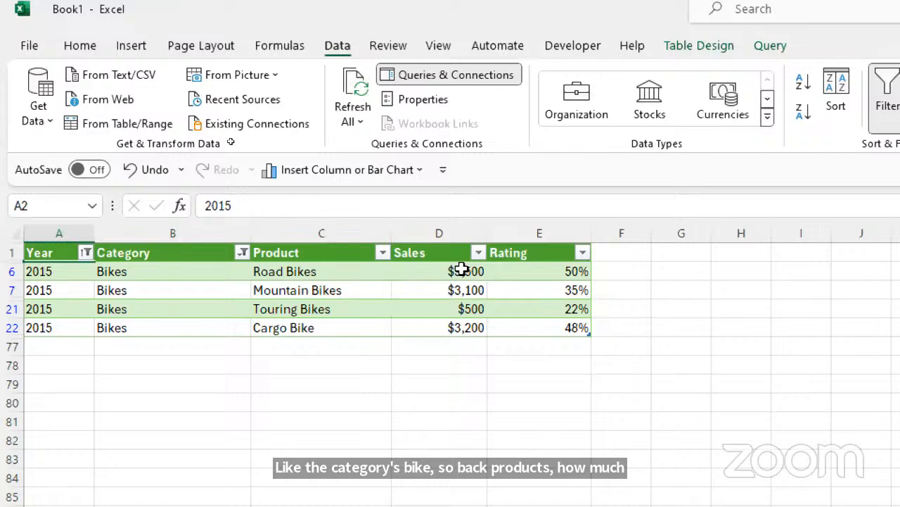
# Enter an AutoSum formula in cell D79 that totals the filtered Sales range from D6 to D22
pyautogui.moveTo(461, 269); pyautogui.dragTo(455, 322)
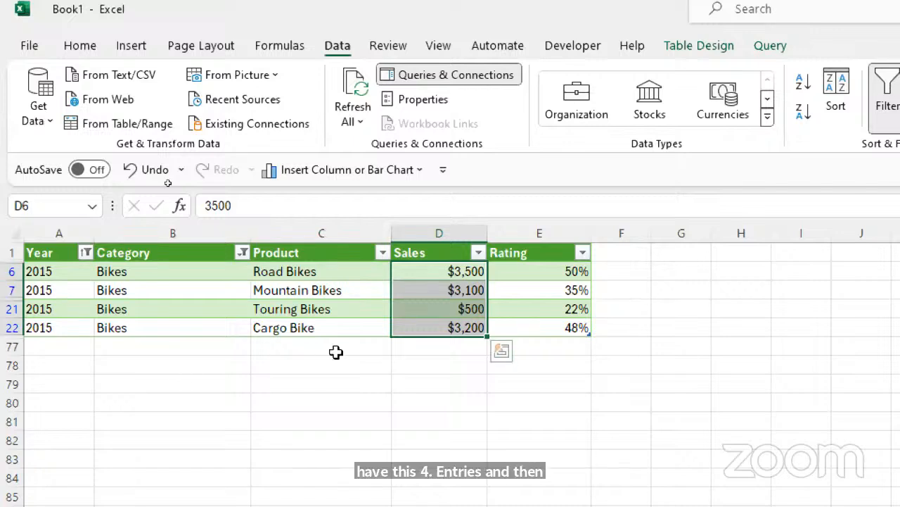
pyautogui.click(301, 49)
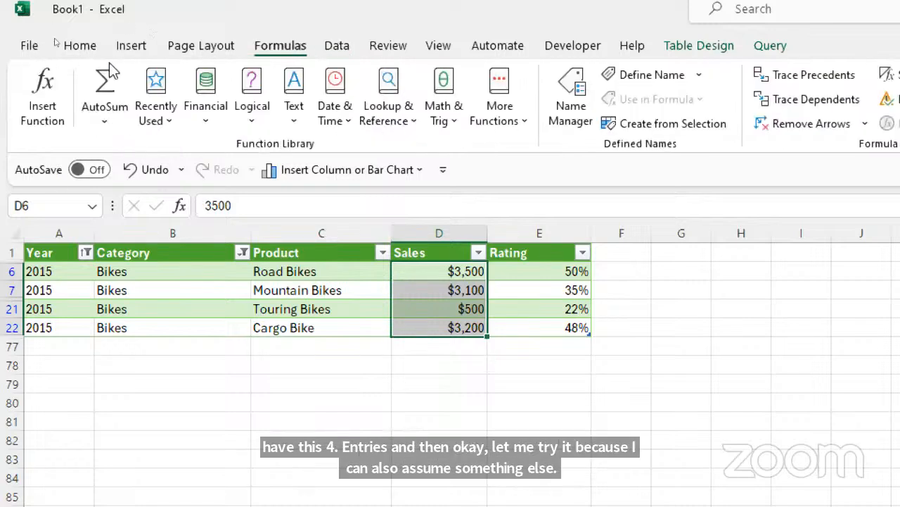
pyautogui.click(445, 386)
pyautogui.doubleClick(445, 386)
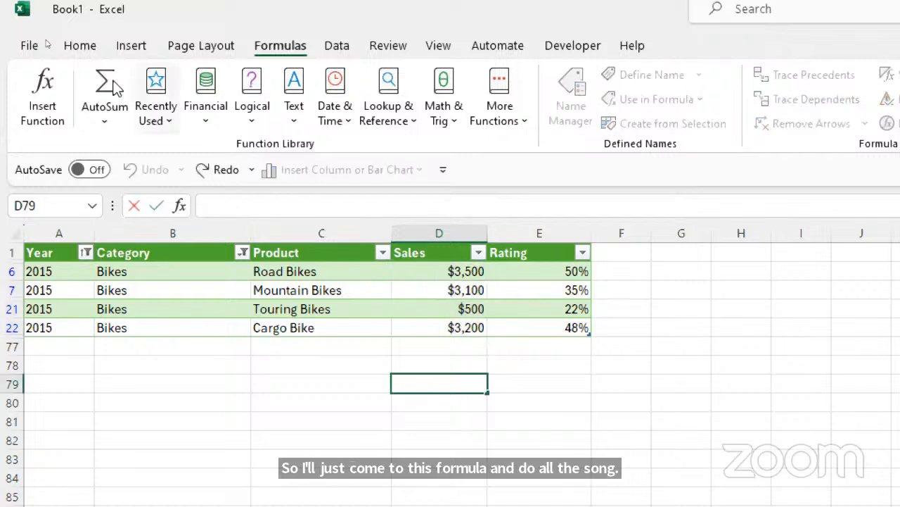
pyautogui.press('Escape')
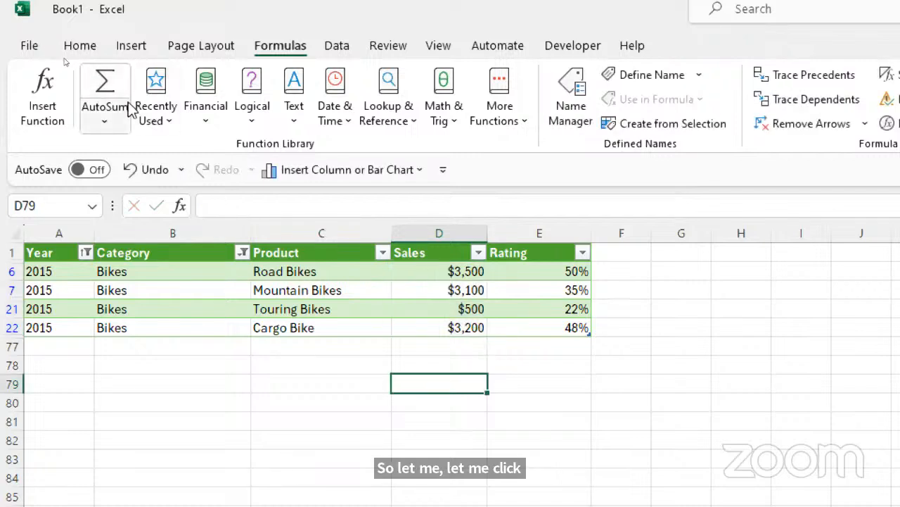
pyautogui.click(104, 85)
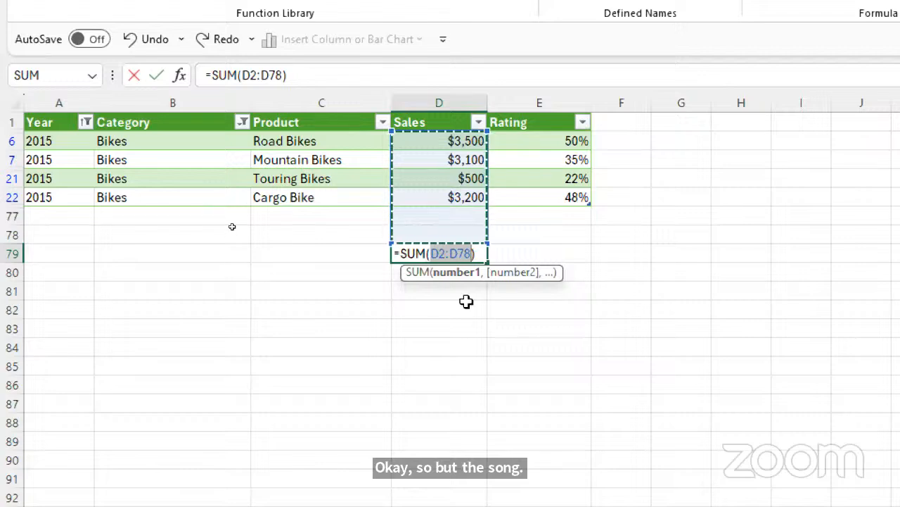
pyautogui.click(525, 253)
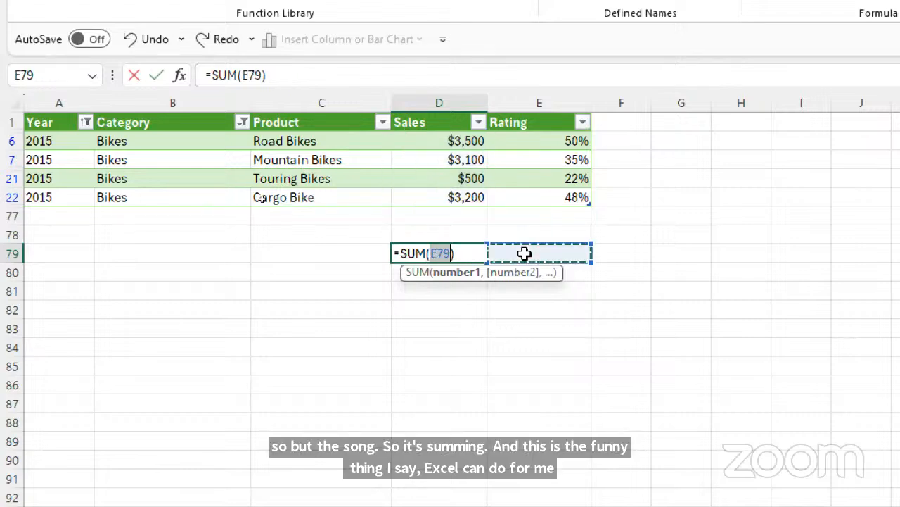
pyautogui.click(446, 139)
pyautogui.moveTo(443, 175); pyautogui.dragTo(438, 200)
pyautogui.press('Return')
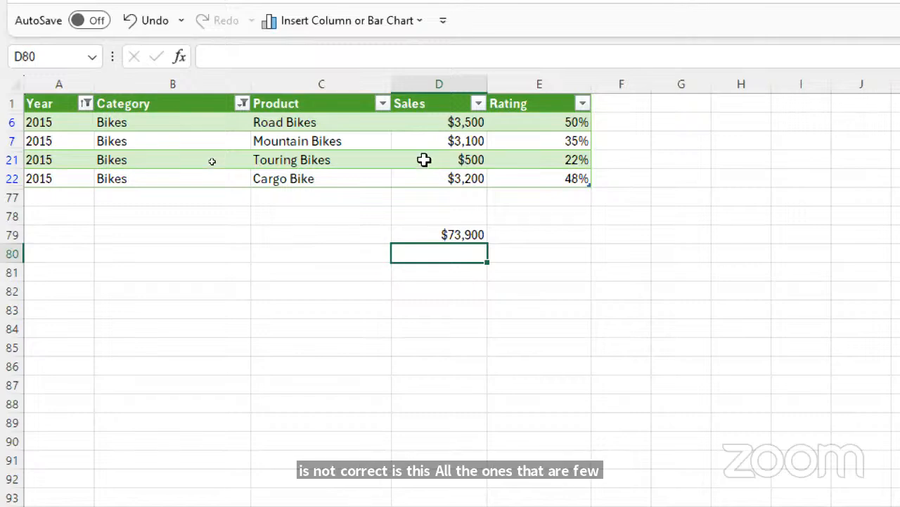
# Copy the filtered Sales values from D6 to D22
pyautogui.click(404, 119)
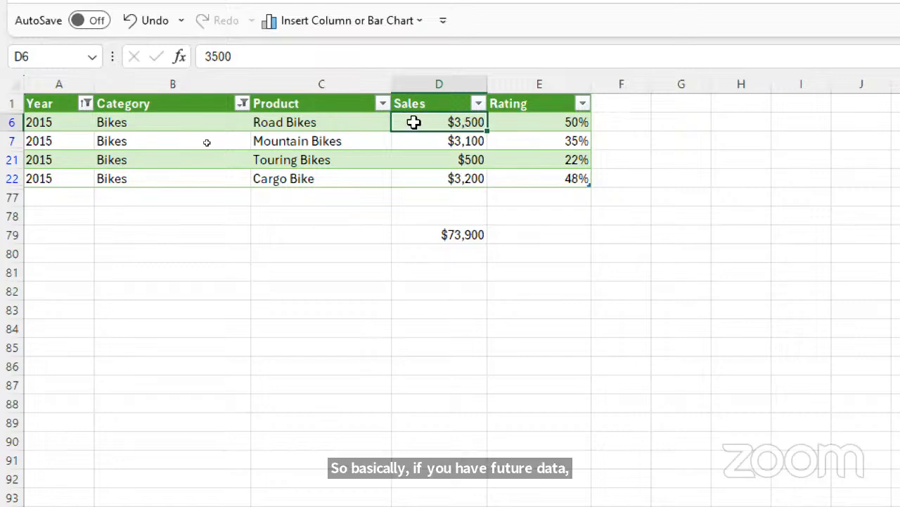
pyautogui.doubleClick(414, 122)
pyautogui.hotkey('ctrl', 'z')
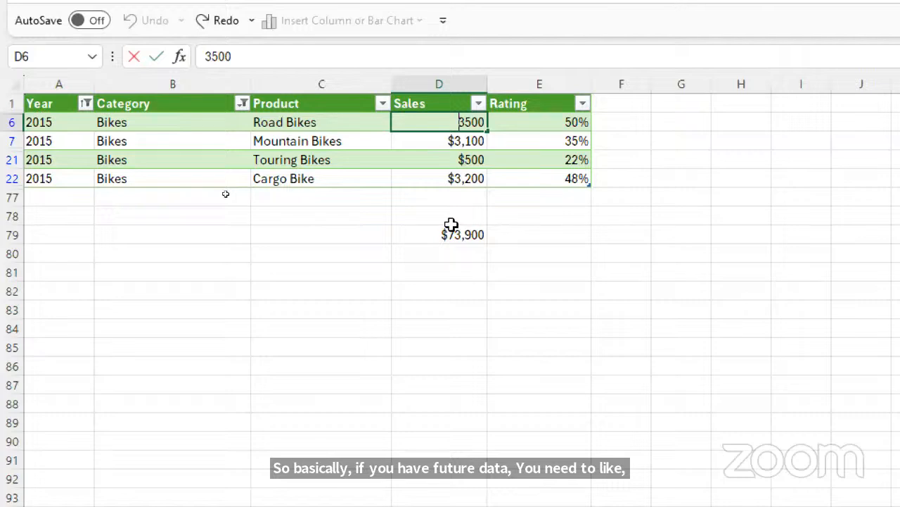
pyautogui.click(436, 218)
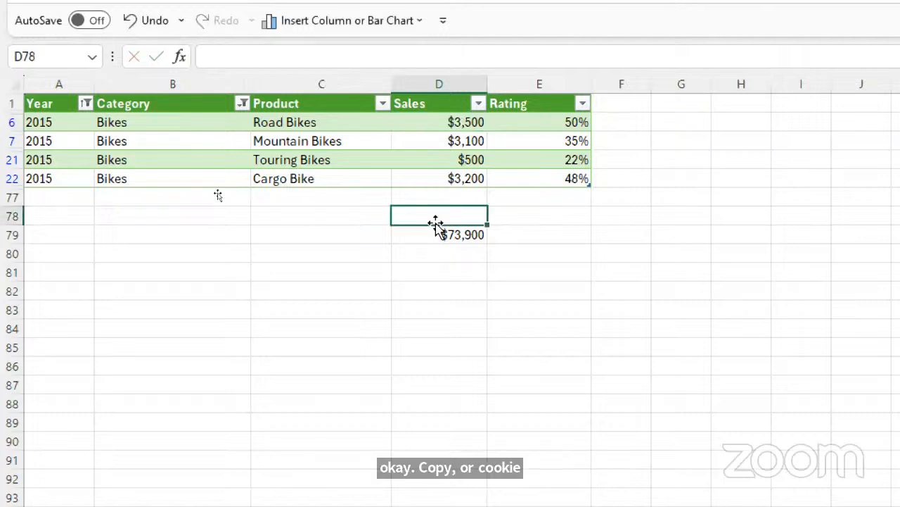
pyautogui.moveTo(436, 126); pyautogui.dragTo(429, 181)
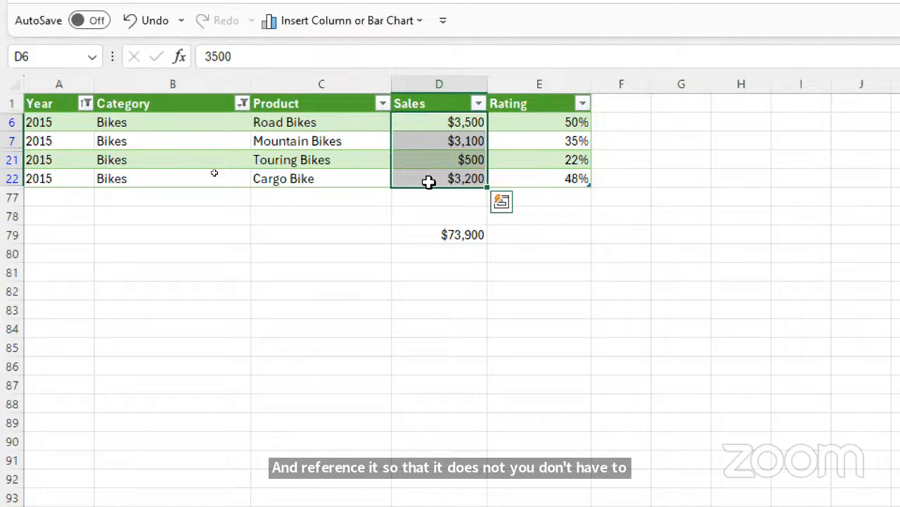
pyautogui.hotkey('ctrl', 'c')
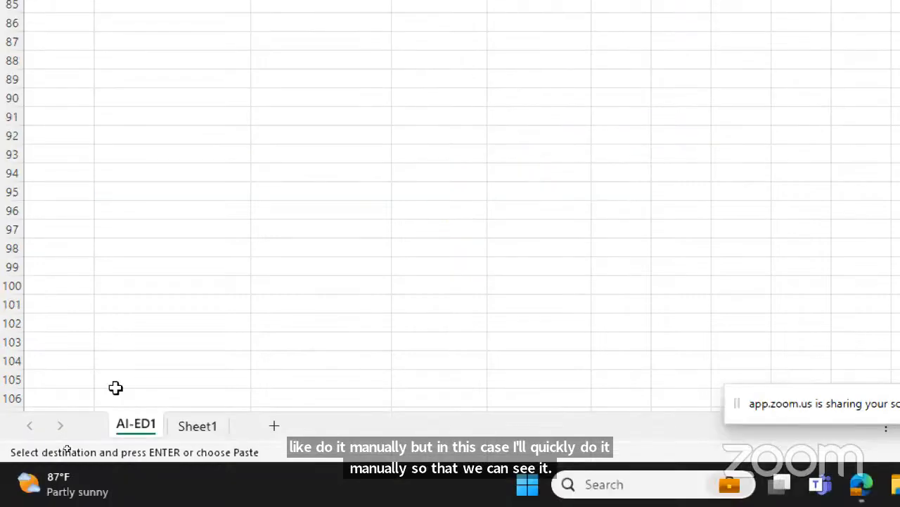
# Enter the label "Bike product in 2015" in cell D12 of Sheet1
pyautogui.click(198, 433)
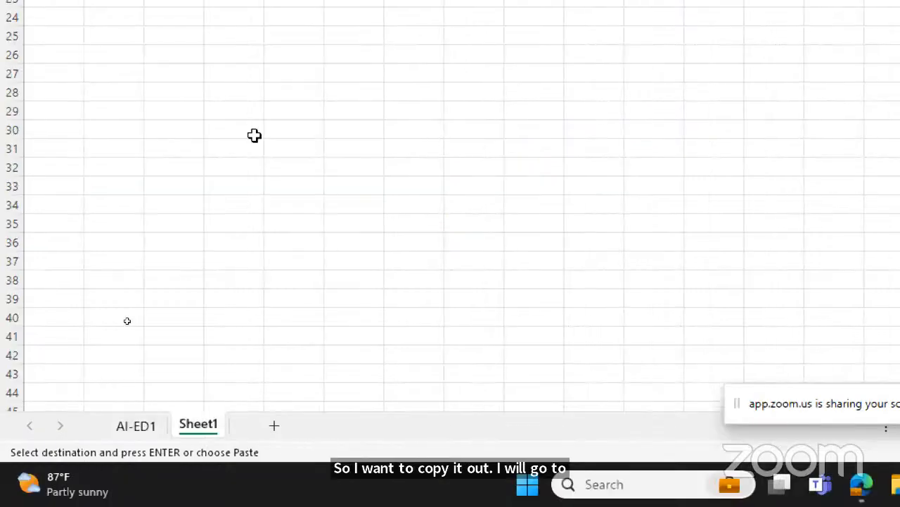
pyautogui.click(233, 217)
pyautogui.doubleClick(234, 217)
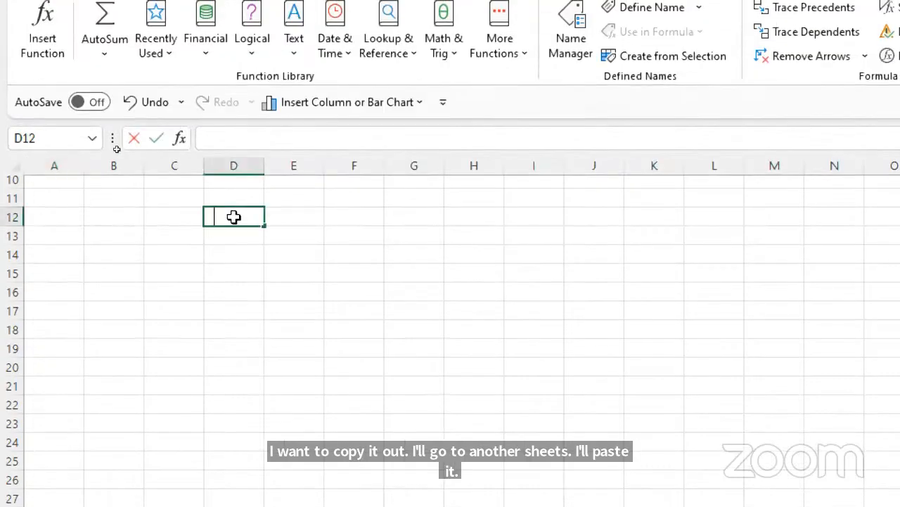
pyautogui.write('Bike')
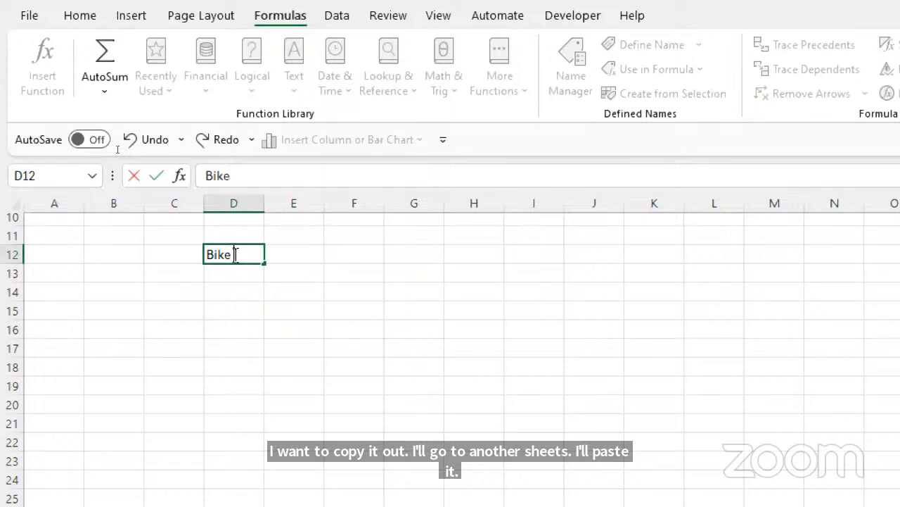
pyautogui.write(' product in 20 ')
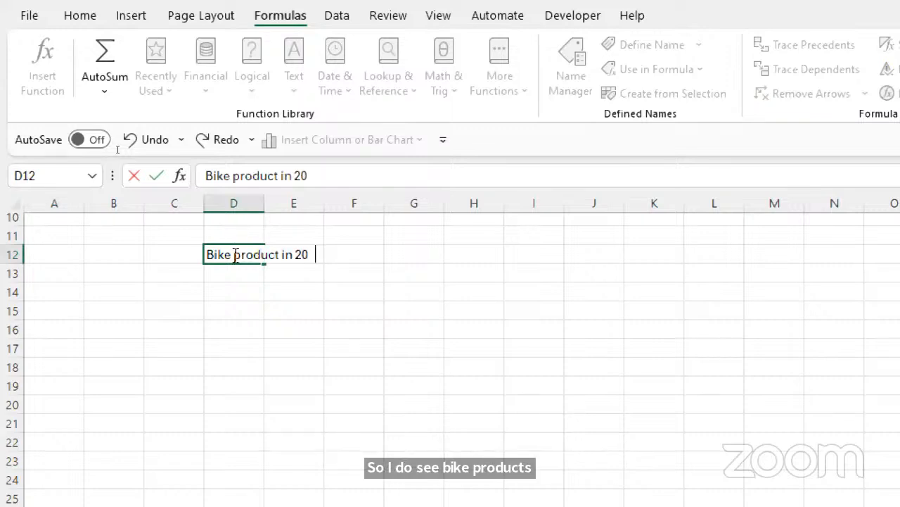
pyautogui.write('15')
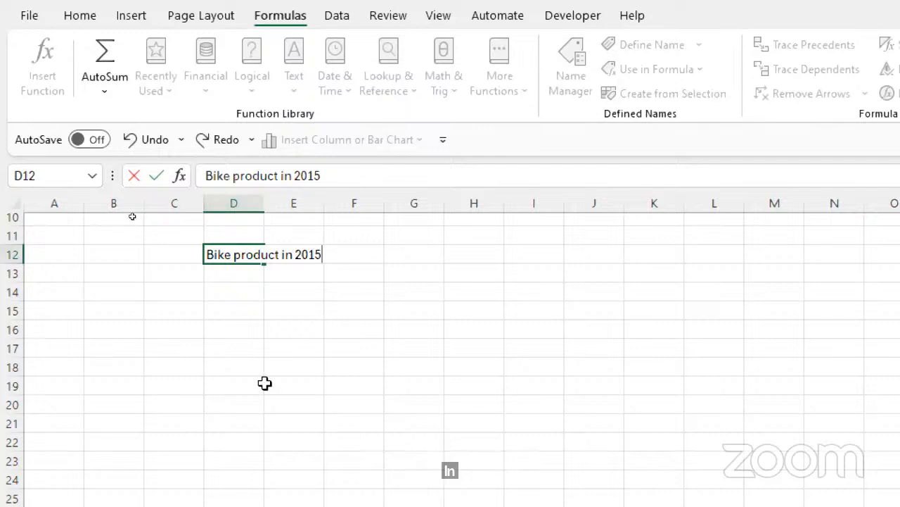
pyautogui.moveTo(265, 392); pyautogui.dragTo(267, 367)
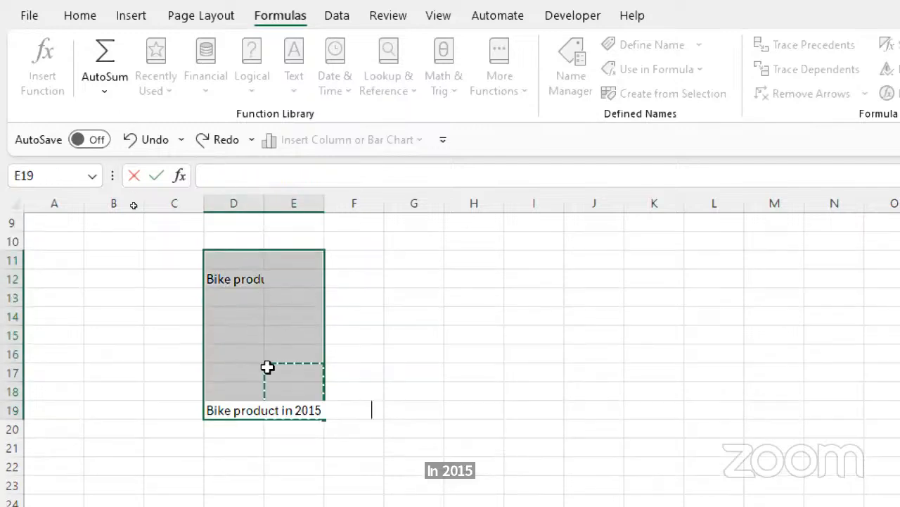
pyautogui.click(268, 370)
pyautogui.moveTo(273, 409); pyautogui.dragTo(248, 264)
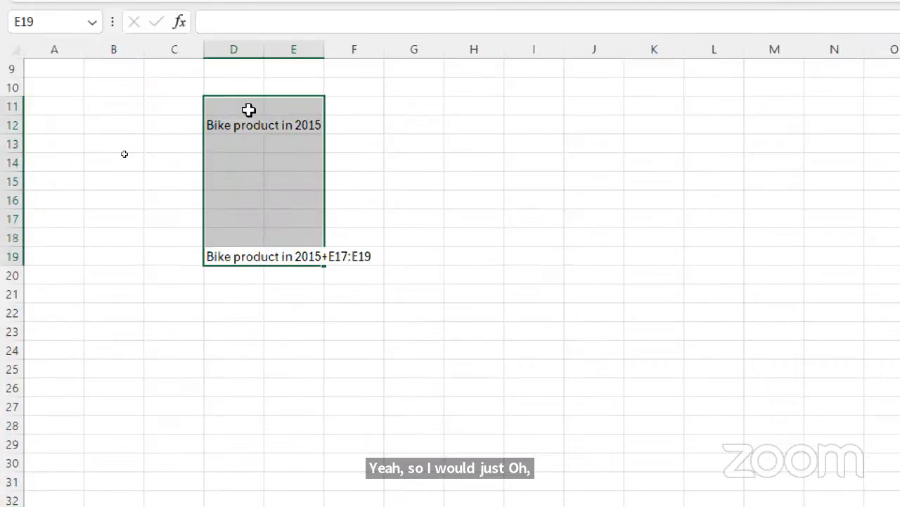
pyautogui.press('Escape')
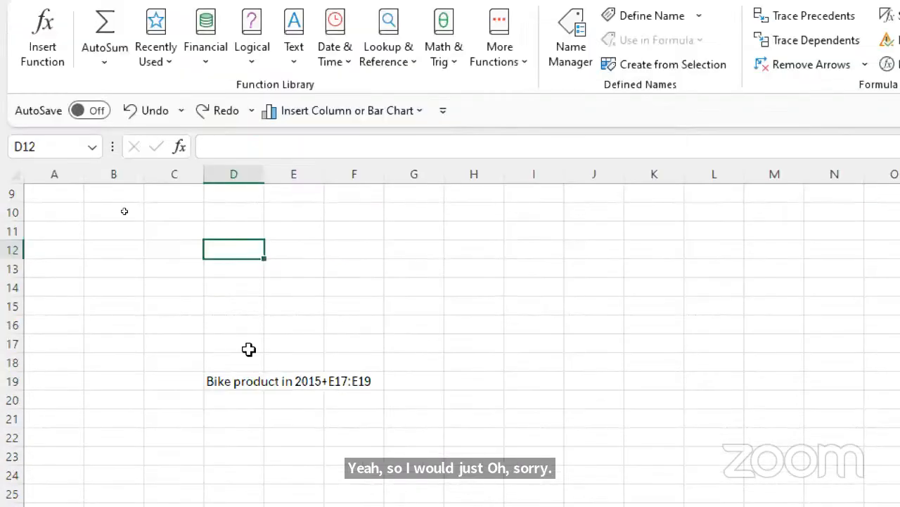
pyautogui.hotkey('ctrl', 'pageup')
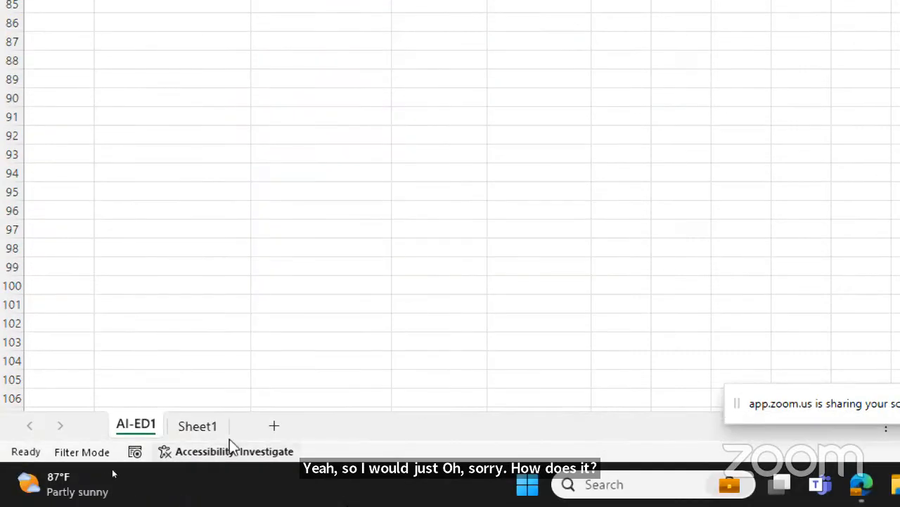
pyautogui.click(188, 422)
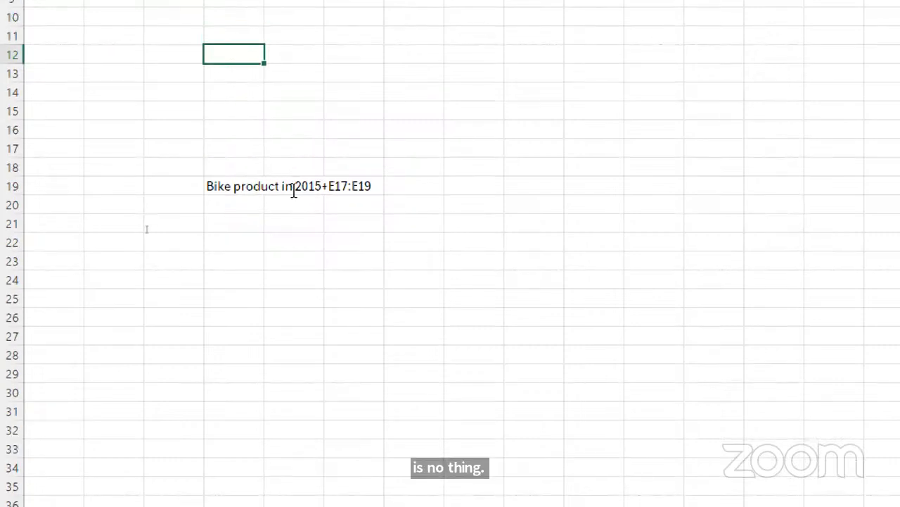
# Remove the stray "+E17:E19" from the Sheet1 label so that it reads "Bike product in 2015"
pyautogui.click(294, 190)
pyautogui.press('Right')
pyautogui.press('Right')
pyautogui.press('Right')
pyautogui.press('Right')
pyautogui.hotkey('shift', 'Right')
pyautogui.hotkey('shift', 'Right')
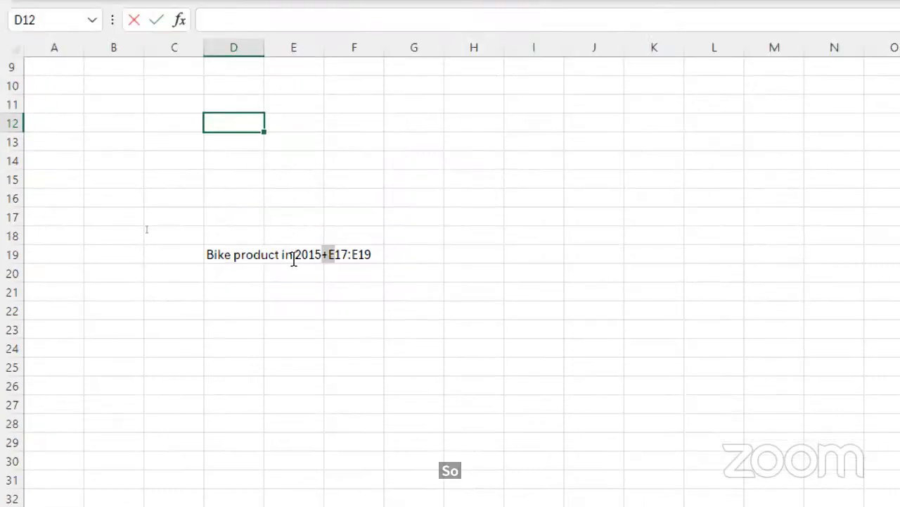
pyautogui.hotkey('shift', 'Right')
pyautogui.hotkey('shift', 'Right')
pyautogui.hotkey('shift', 'Right')
pyautogui.hotkey('shift', 'Right')
pyautogui.hotkey('shift', 'Right')
pyautogui.hotkey('shift', 'Right')
pyautogui.press('BackSpace')
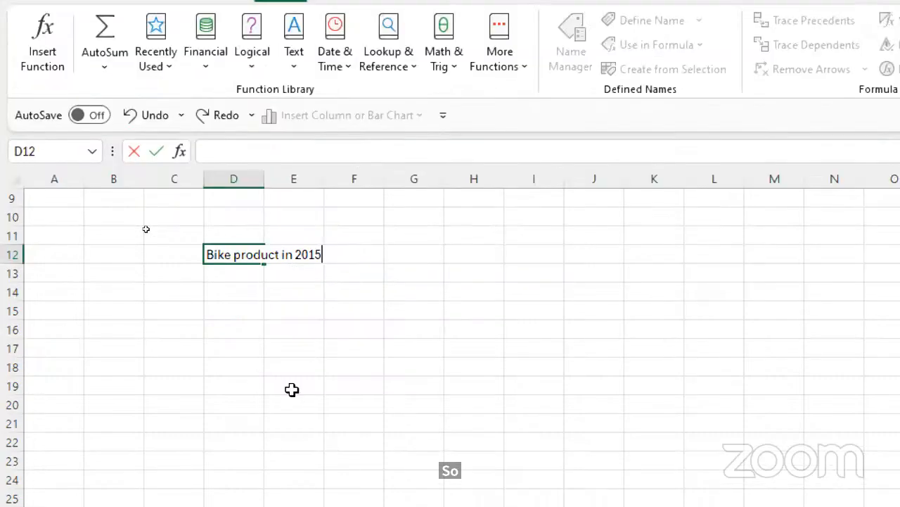
pyautogui.click(221, 252)
# Copy the filtered Sales values D6 to D22 from the AI-ED1 sheet and paste them into D14:D17 of Sheet1
pyautogui.click(222, 293)
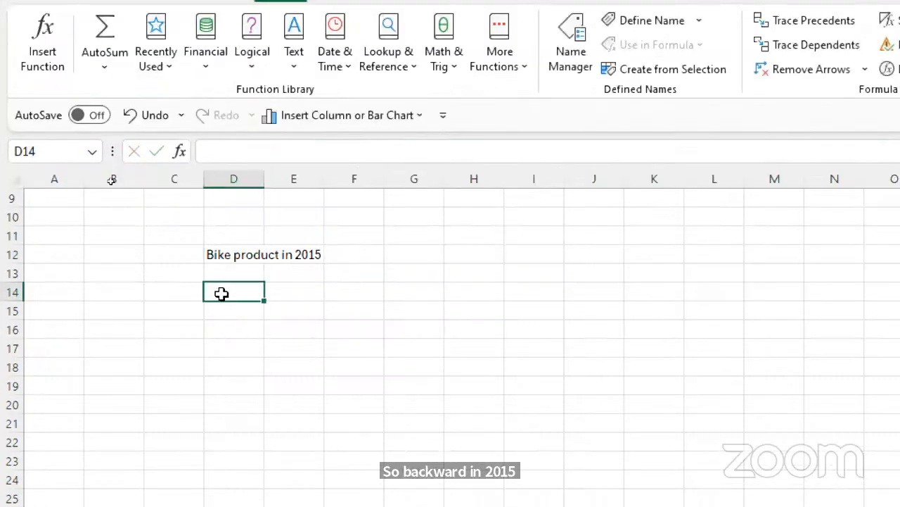
pyautogui.hotkey('shift', 'Down')
pyautogui.hotkey('shift', 'Down')
pyautogui.hotkey('shift', 'Down')
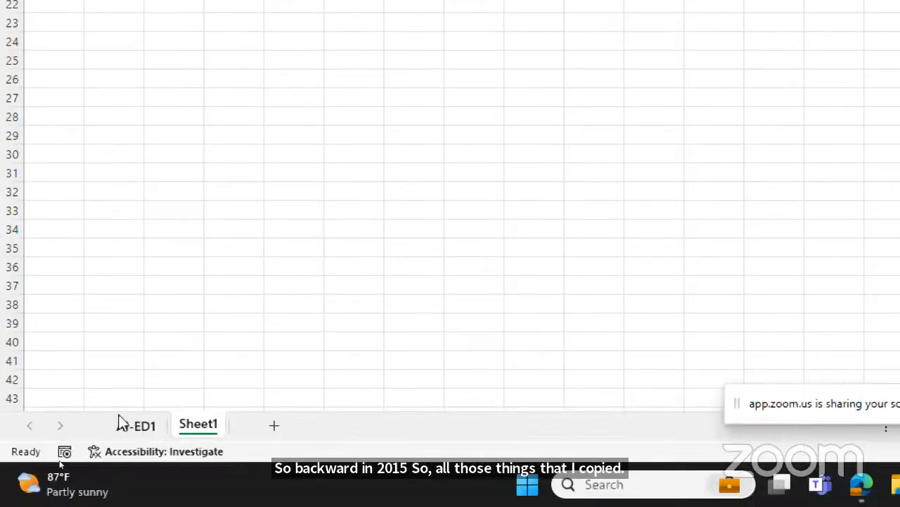
pyautogui.click(124, 425)
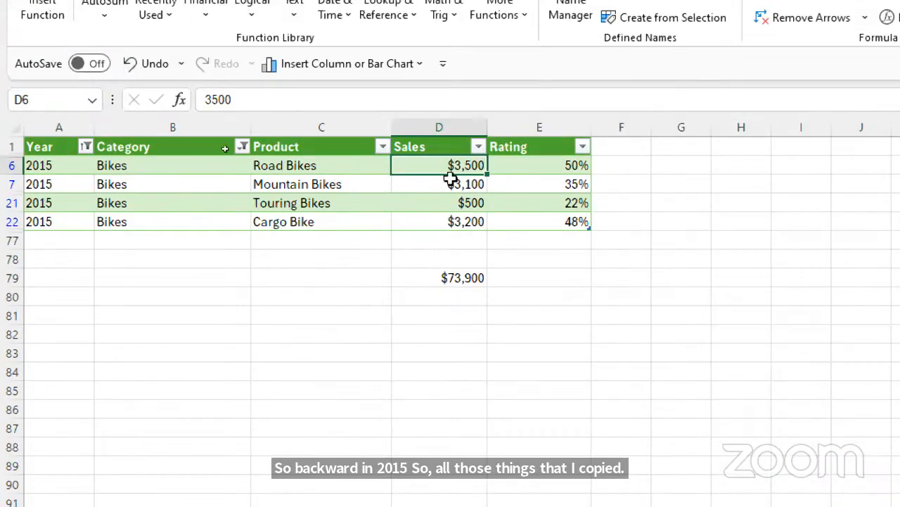
pyautogui.moveTo(450, 164); pyautogui.dragTo(444, 237)
pyautogui.hotkey('ctrl', 'c')
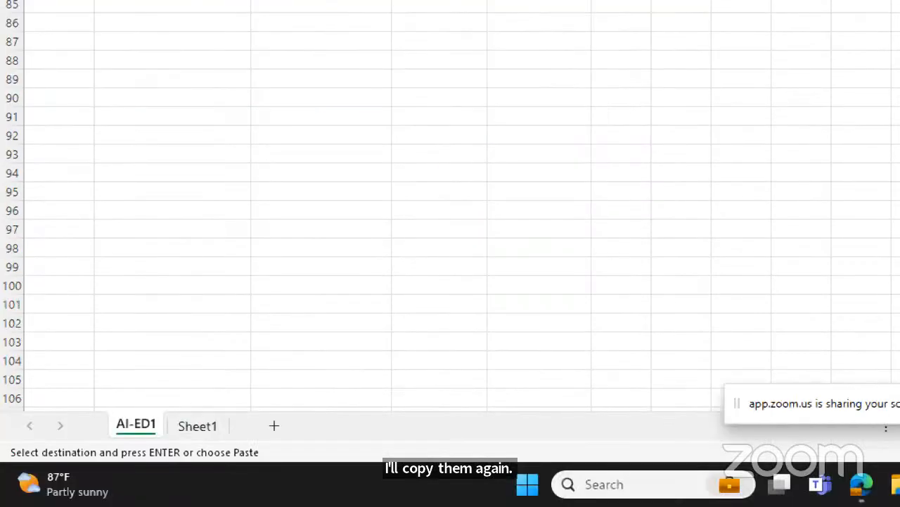
pyautogui.click(202, 429)
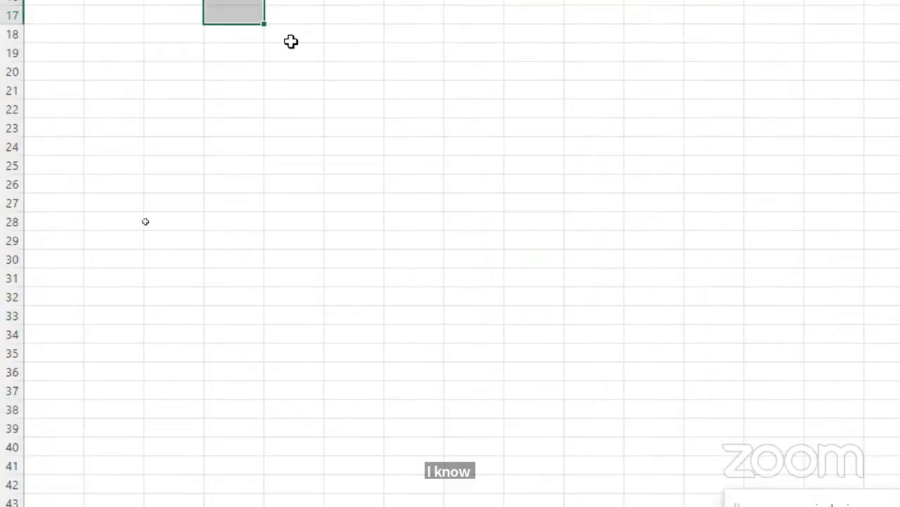
pyautogui.hotkey('ctrl', 'v')
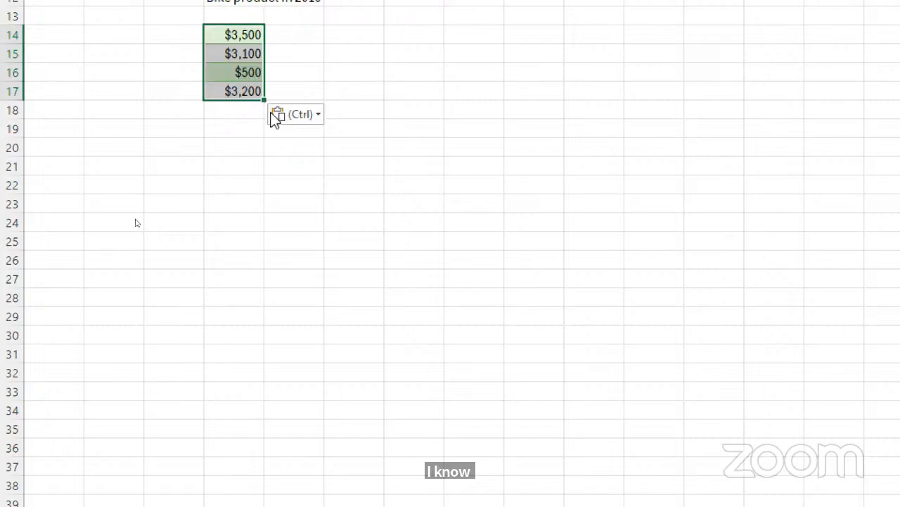
pyautogui.click(352, 38)
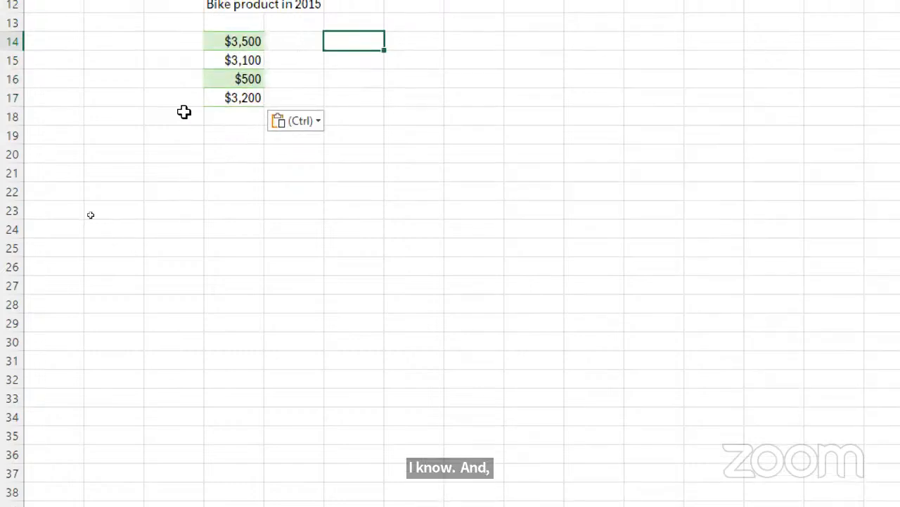
# Label cell C18 "Total" and use AutoSum to add up the bike sales in D14:D17 in cell D18
pyautogui.click(155, 119)
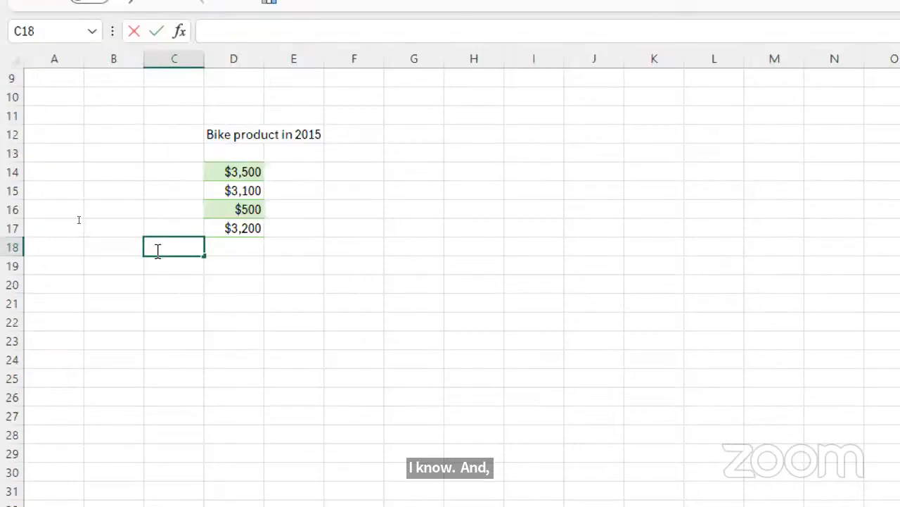
pyautogui.write('Total')
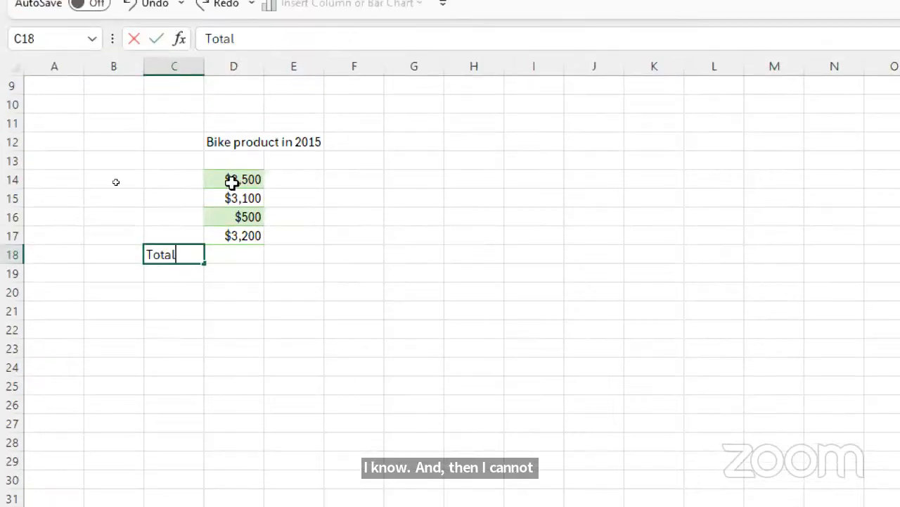
pyautogui.moveTo(231, 181); pyautogui.dragTo(229, 235)
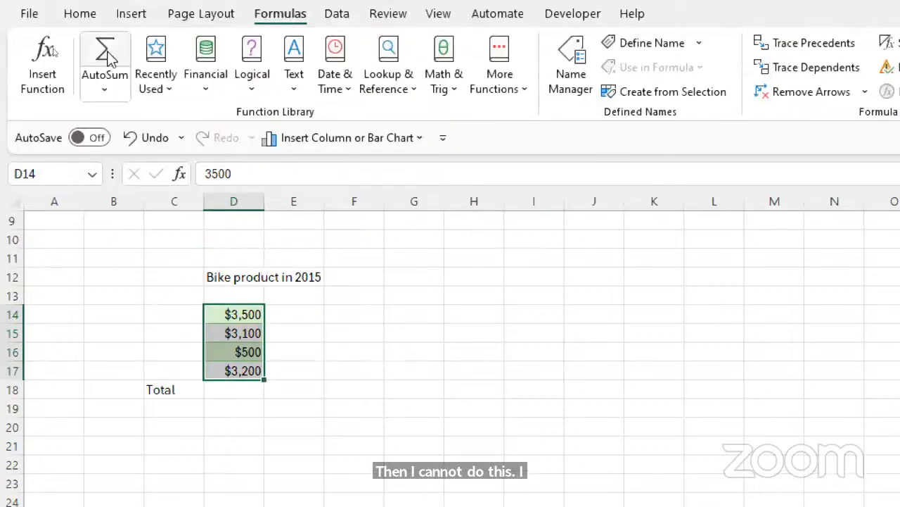
pyautogui.click(102, 7)
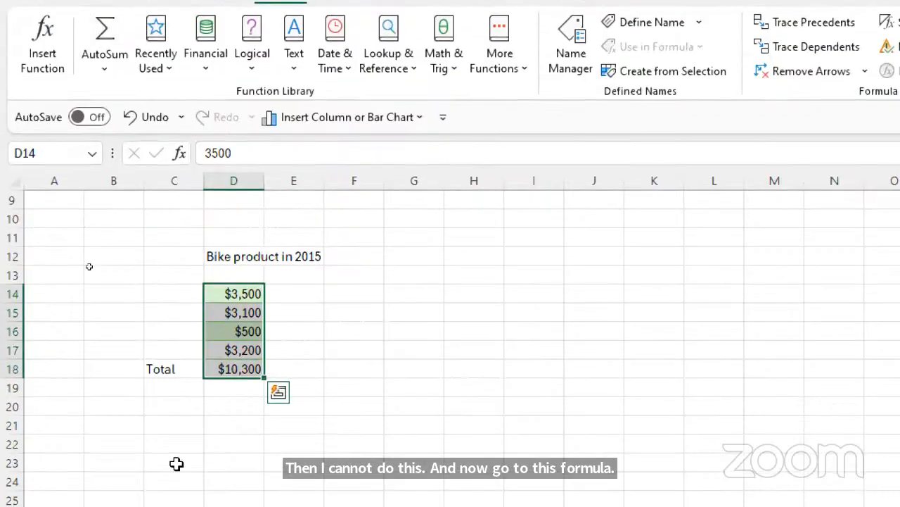
pyautogui.click(176, 484)
# Make the Total label and its sum in C18:D18 bold
pyautogui.click(250, 366)
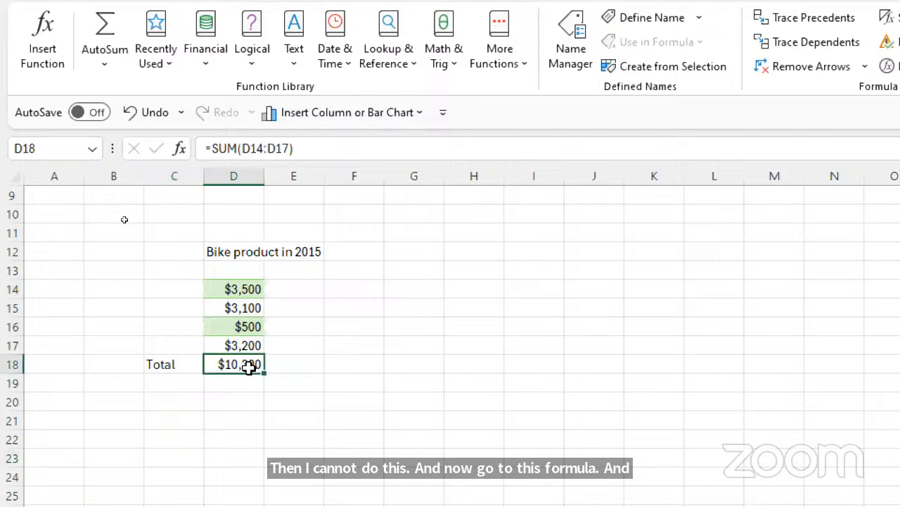
pyautogui.press('Left')
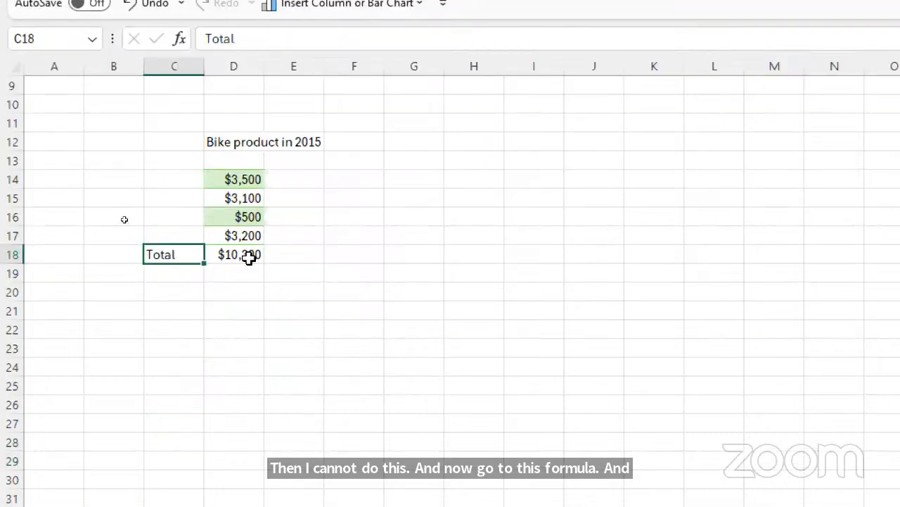
pyautogui.hotkey('shift', 'Right')
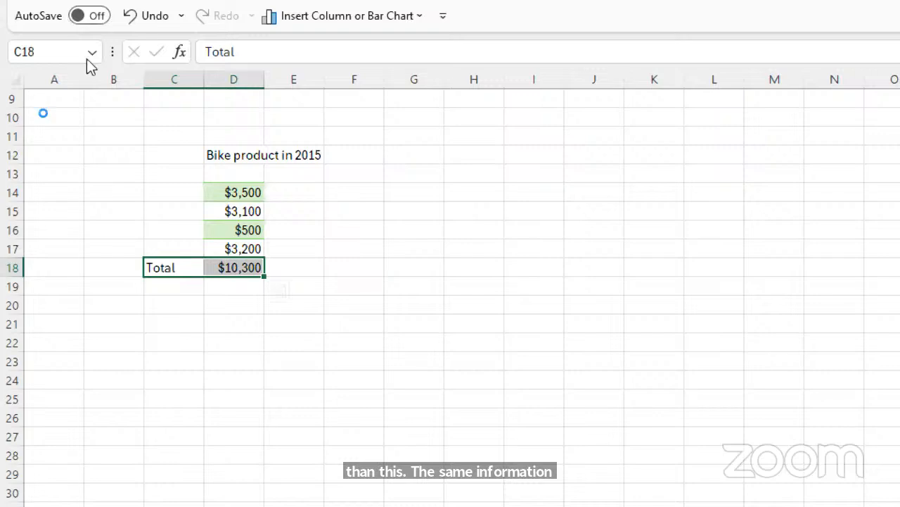
pyautogui.hotkey('ctrl', 'b')
pyautogui.click(414, 172)
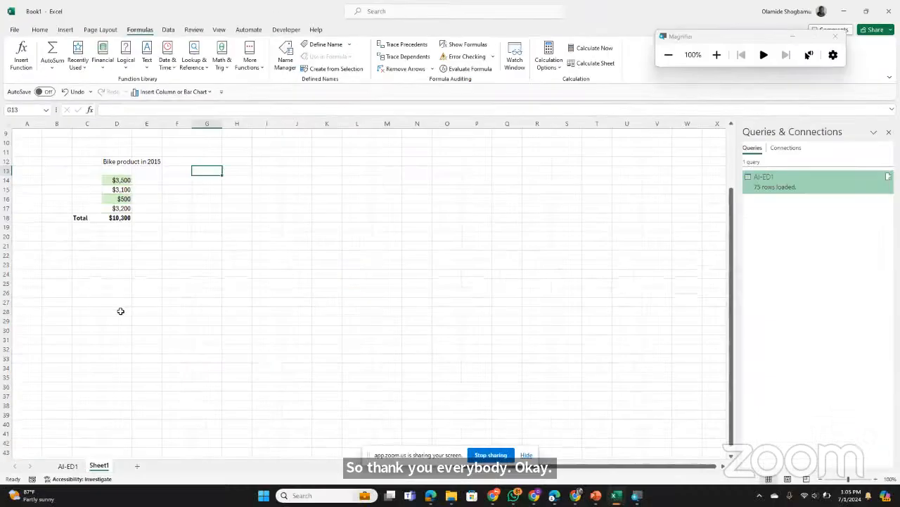
# Switch to the Zoom meeting in the browser, mute the microphone and stop sharing the screen
pyautogui.click(430, 495)
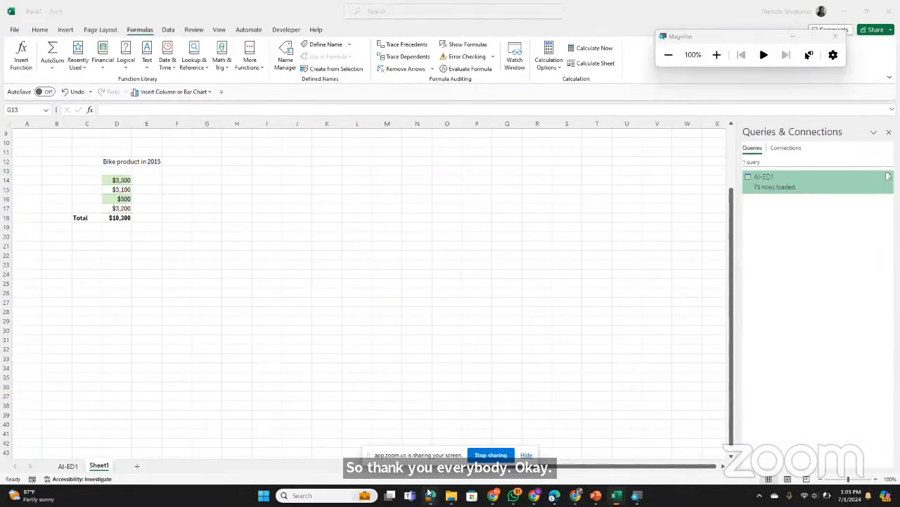
pyautogui.click(380, 444)
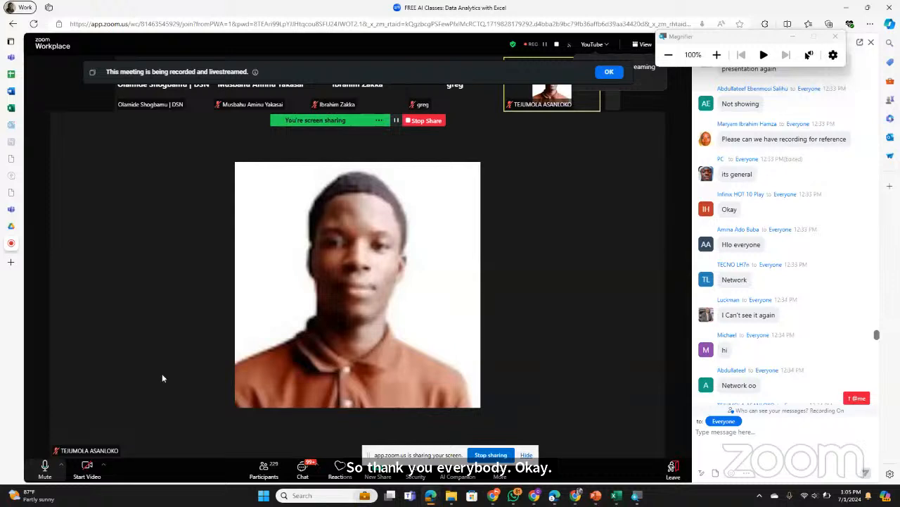
pyautogui.click(46, 468)
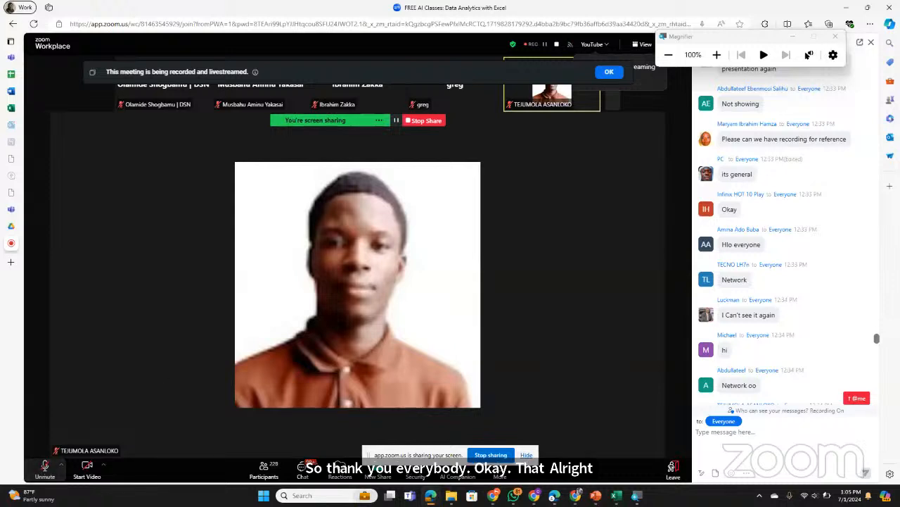
pyautogui.click(488, 455)
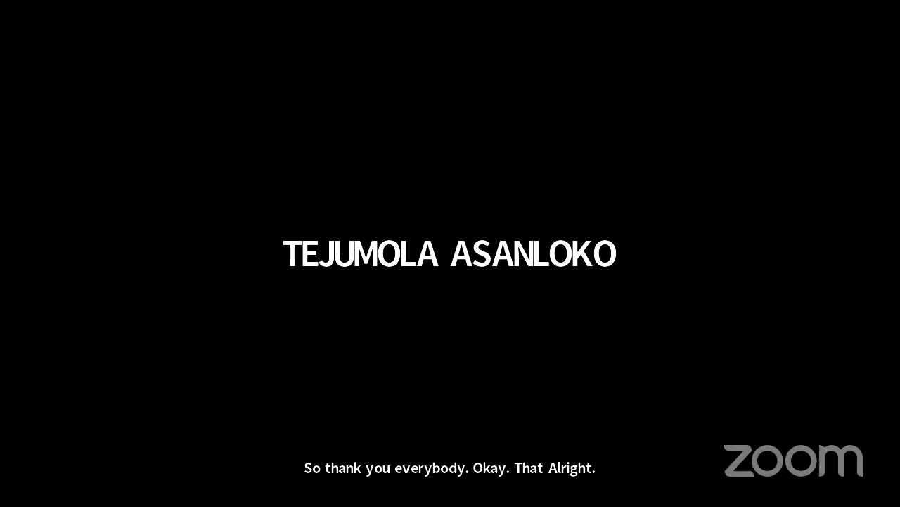